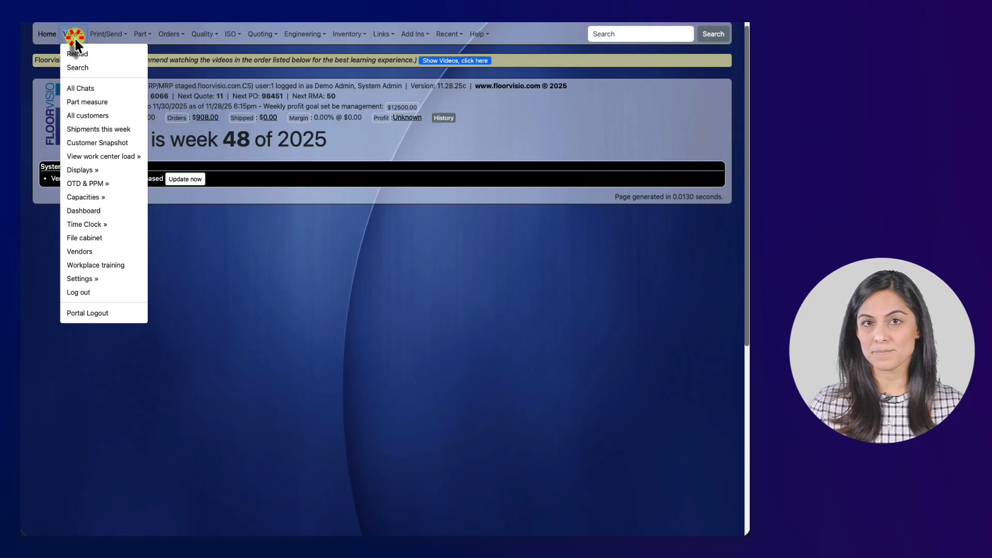
- Open the Employees setup page from View > Settings
{"action": "mouse_move", "coordinate": [110, 278]}
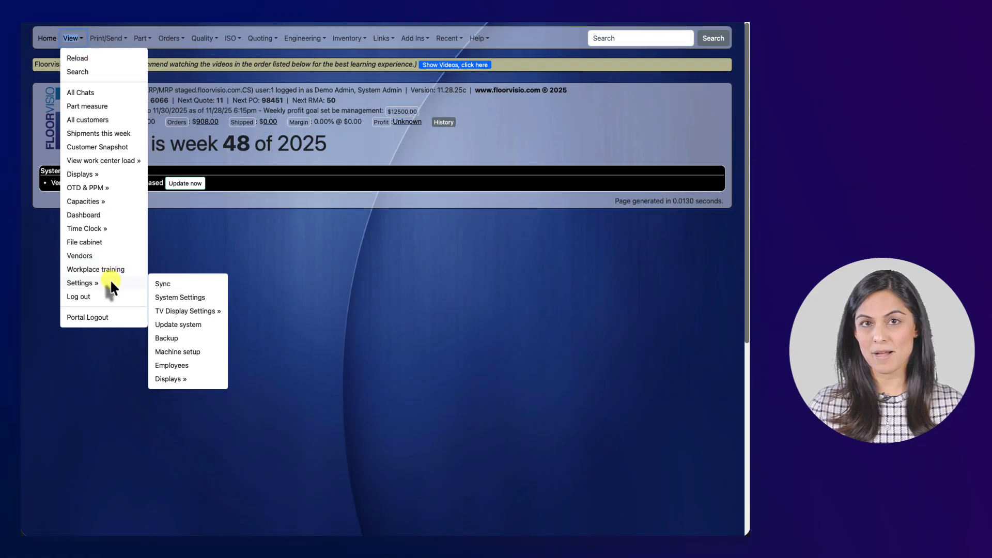
{"action": "left_click", "coordinate": [191, 363]}
- Create a new employee via Add New..., entering the employee's first and last name
{"action": "left_click", "coordinate": [410, 95]}
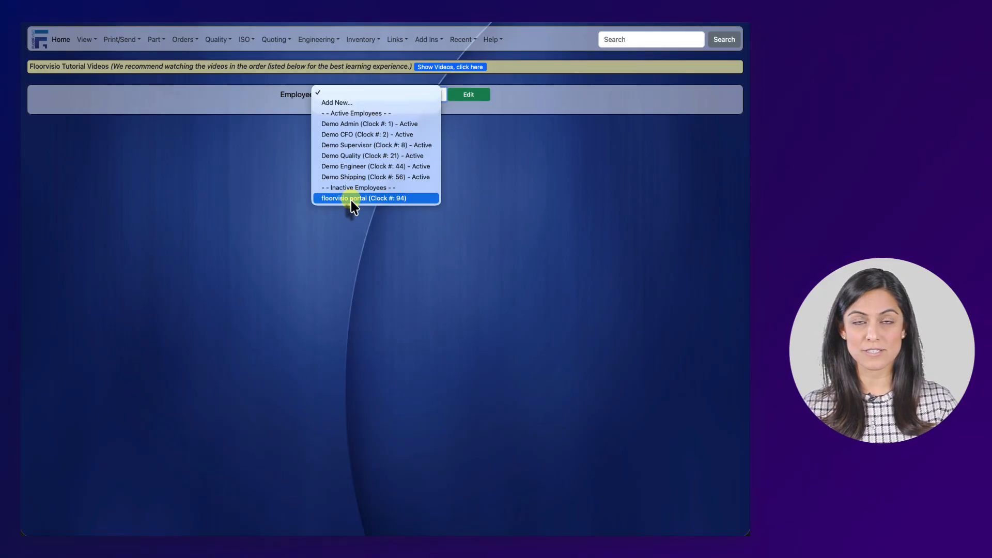
{"action": "left_click", "coordinate": [354, 103]}
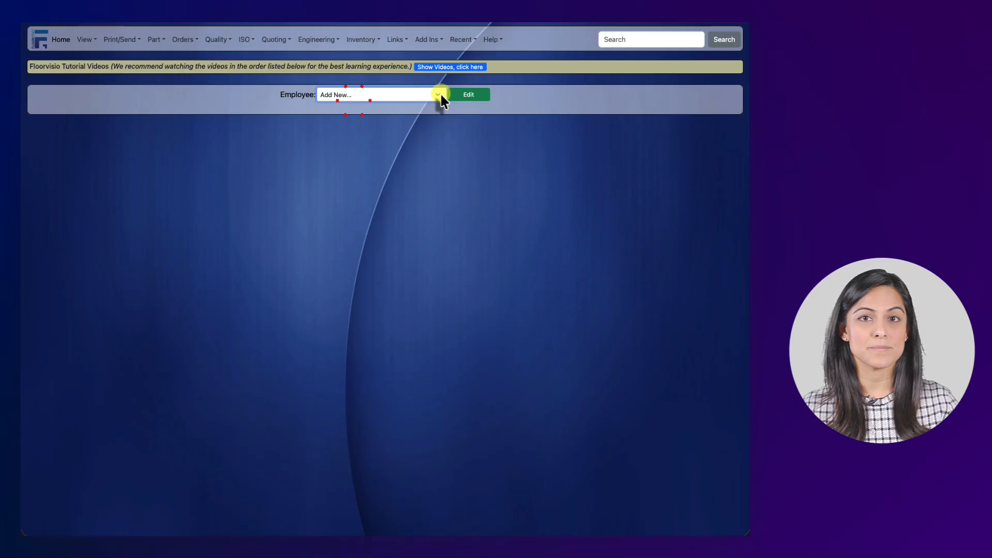
{"action": "left_click", "coordinate": [455, 94]}
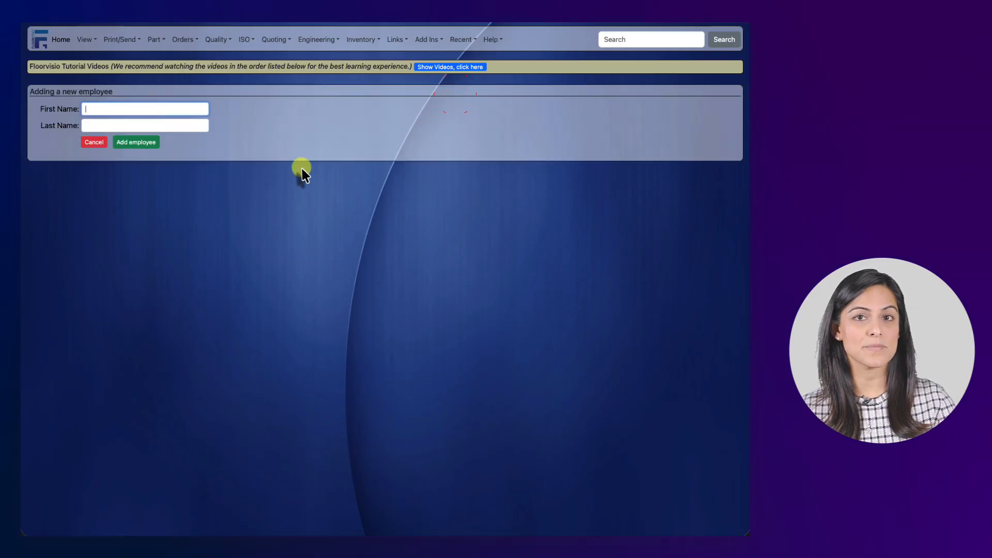
{"action": "type", "text": "Jane"}
{"action": "key", "text": "Tab"}
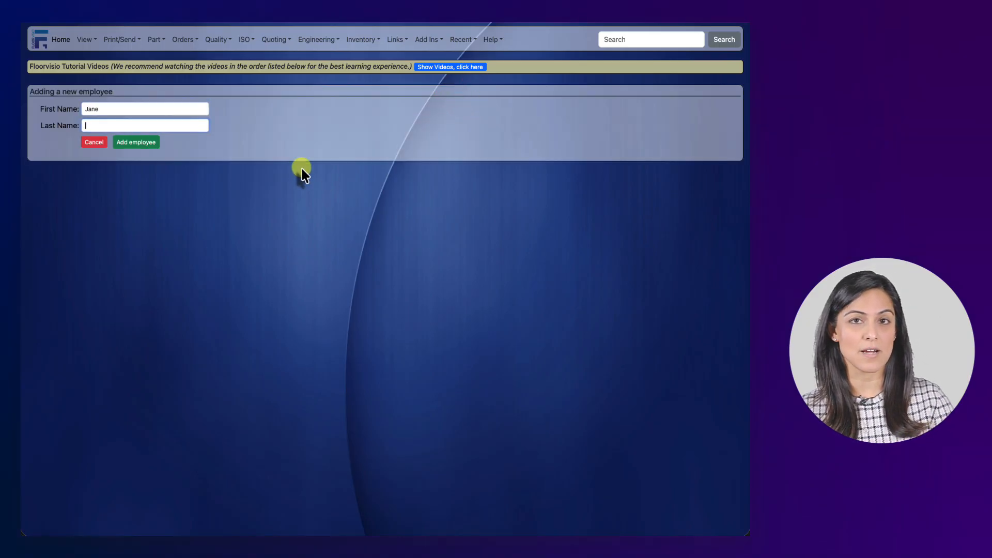
{"action": "type", "text": "Doe"}
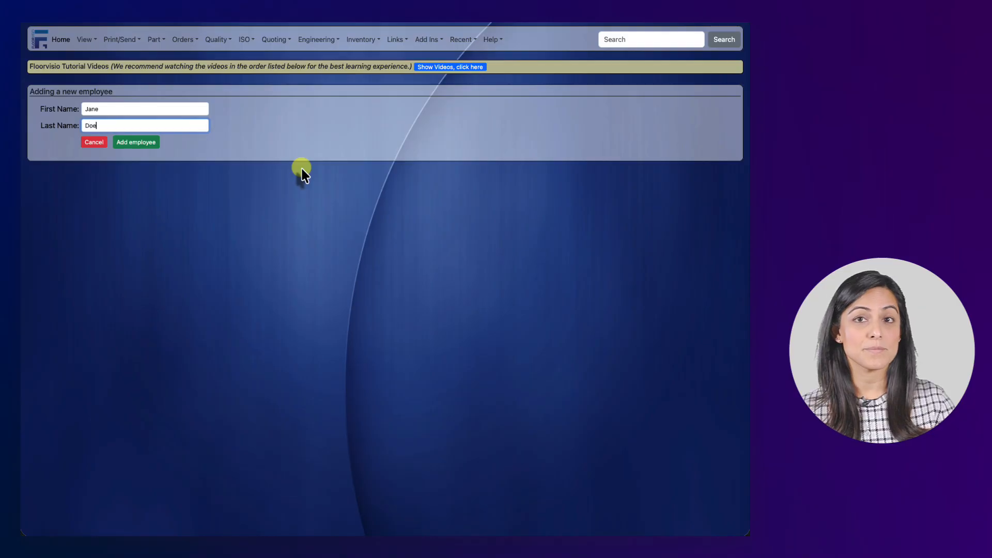
{"action": "left_click", "coordinate": [155, 142]}
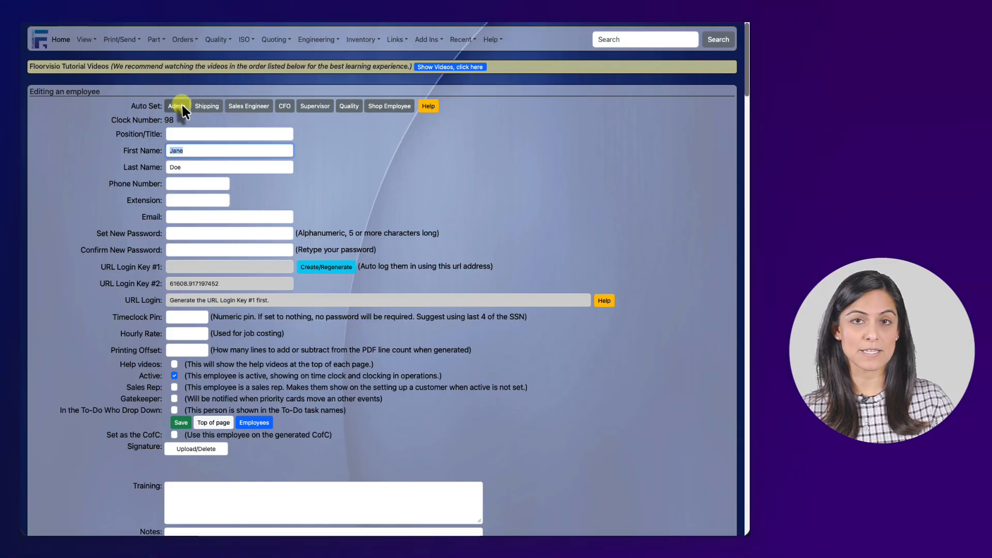
{"action": "scroll", "coordinate": [268, 248], "scroll_direction": "down", "scroll_amount": 4}
{"action": "scroll", "coordinate": [269, 248], "scroll_direction": "down", "scroll_amount": 3}
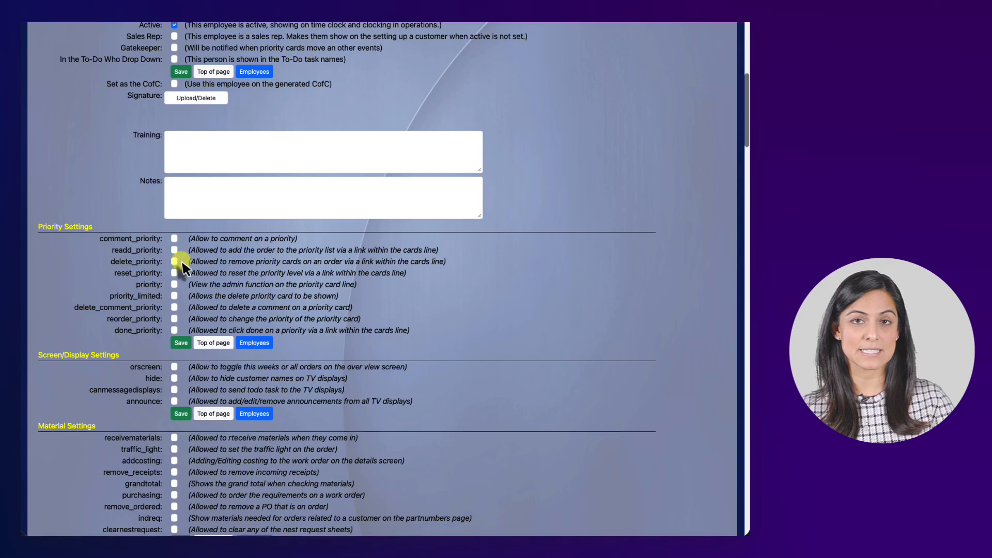
{"action": "scroll", "coordinate": [165, 250], "scroll_direction": "down", "scroll_amount": 20}
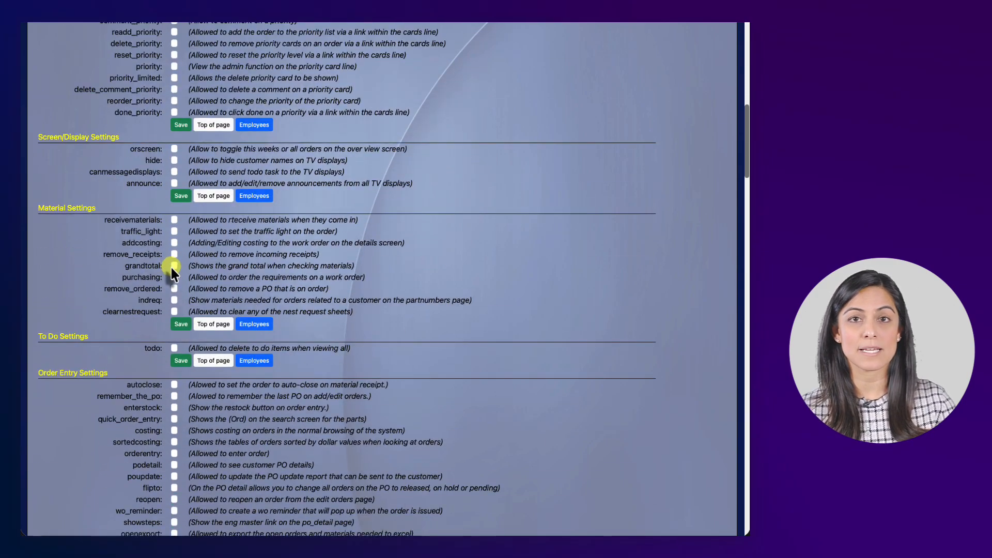
{"action": "scroll", "coordinate": [192, 279], "scroll_direction": "down", "scroll_amount": 4}
{"action": "scroll", "coordinate": [193, 279], "scroll_direction": "up", "scroll_amount": 20}
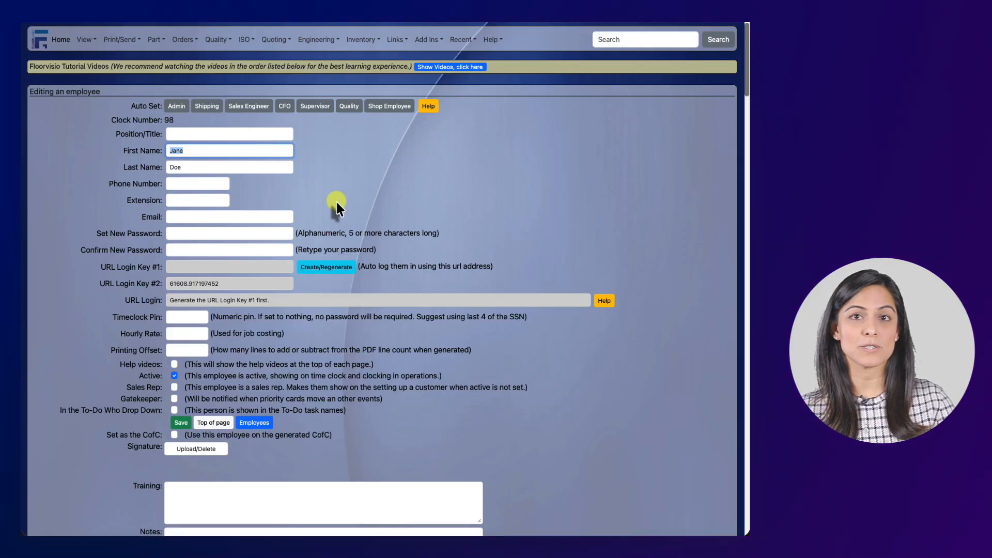
- Apply the recommended Quality permission preset and dismiss its confirmation
{"action": "left_click", "coordinate": [349, 107]}
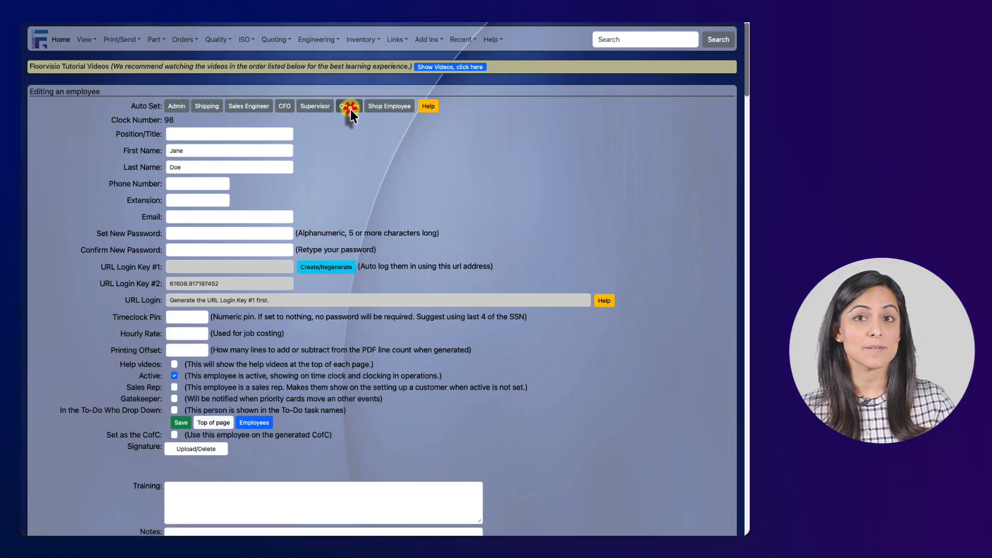
{"action": "left_click", "coordinate": [461, 312]}
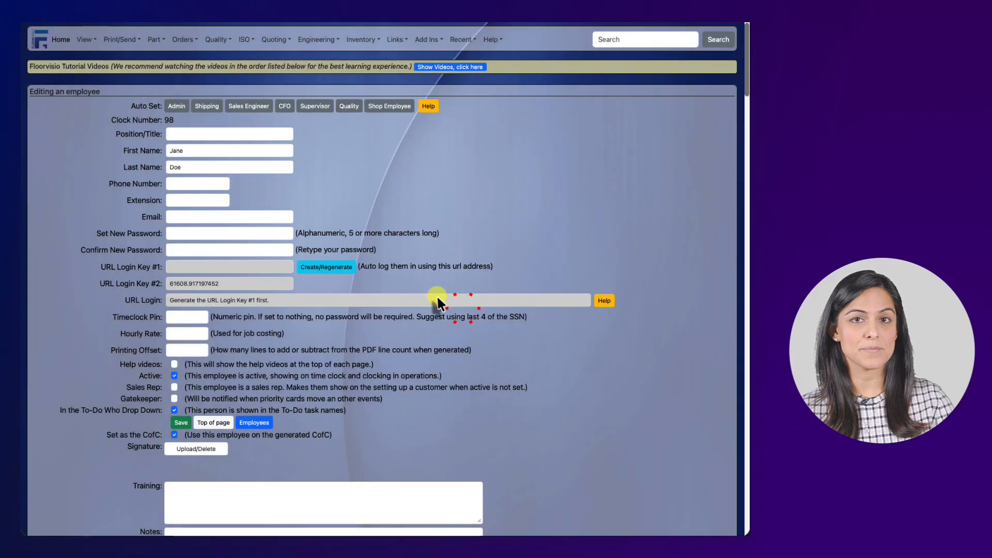
{"action": "scroll", "coordinate": [436, 298], "scroll_direction": "down", "scroll_amount": 15}
{"action": "scroll", "coordinate": [197, 264], "scroll_direction": "down", "scroll_amount": 10}
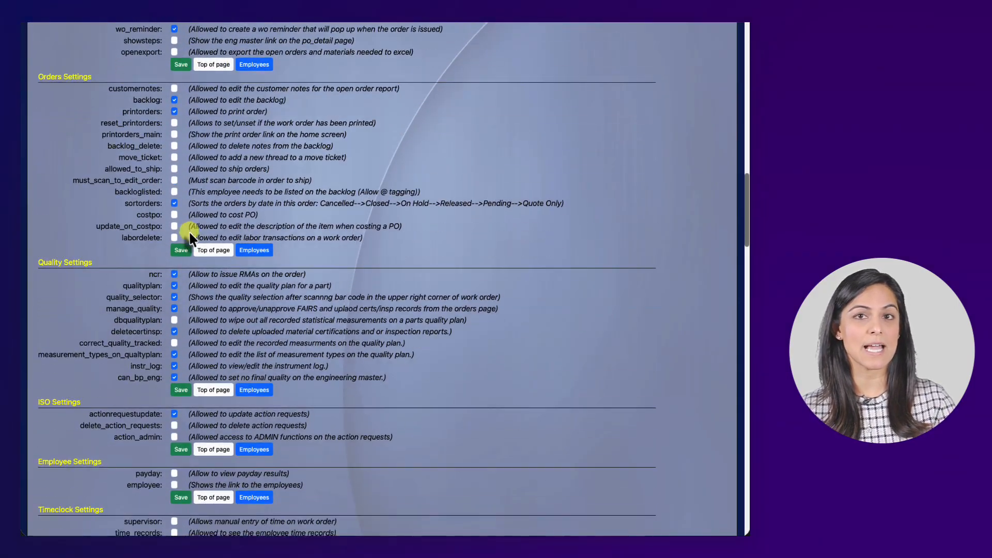
{"action": "scroll", "coordinate": [208, 275], "scroll_direction": "down", "scroll_amount": 5}
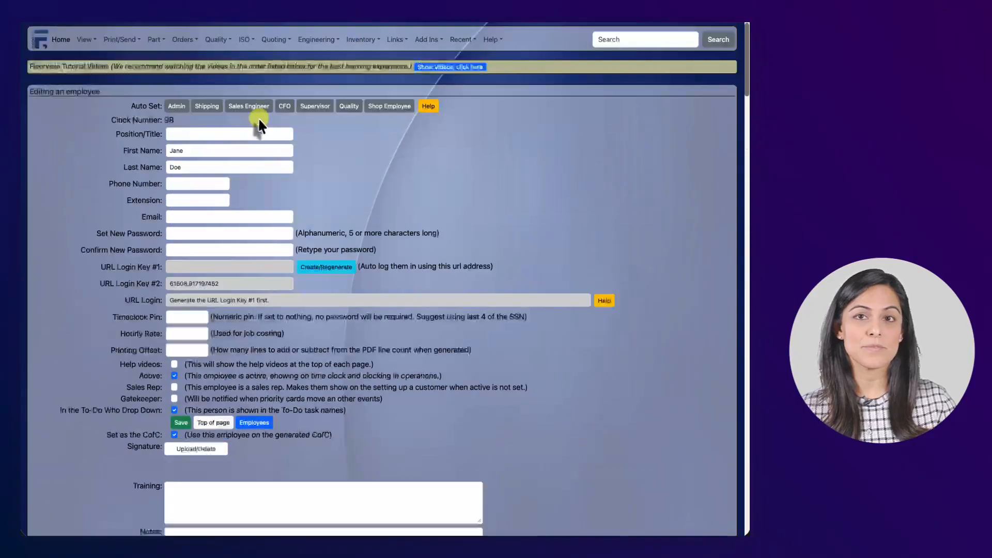
- Try the Sales Engineer preset, then apply the recommended Supervisor permissions
{"action": "left_click", "coordinate": [249, 106]}
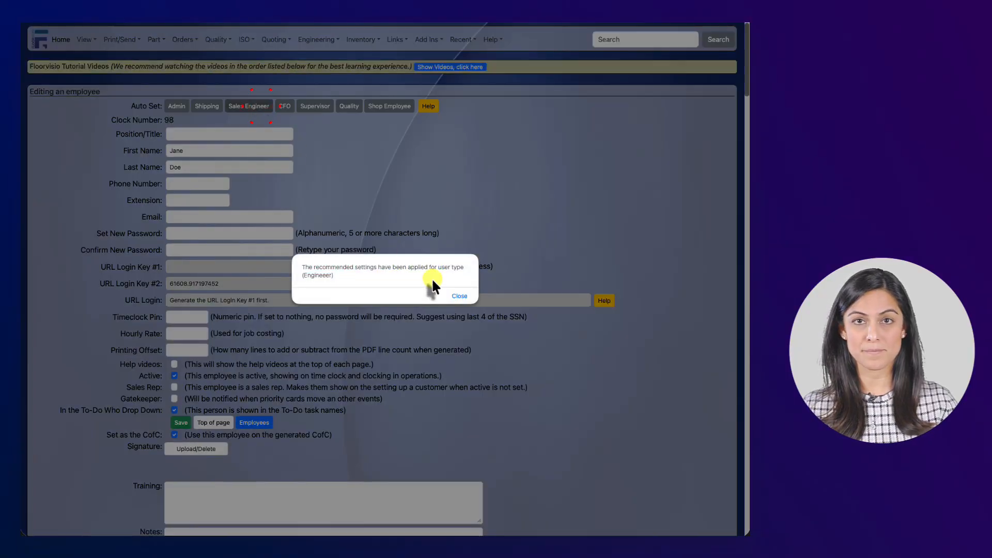
{"action": "left_click", "coordinate": [454, 295]}
{"action": "scroll", "coordinate": [371, 277], "scroll_direction": "down", "scroll_amount": 15}
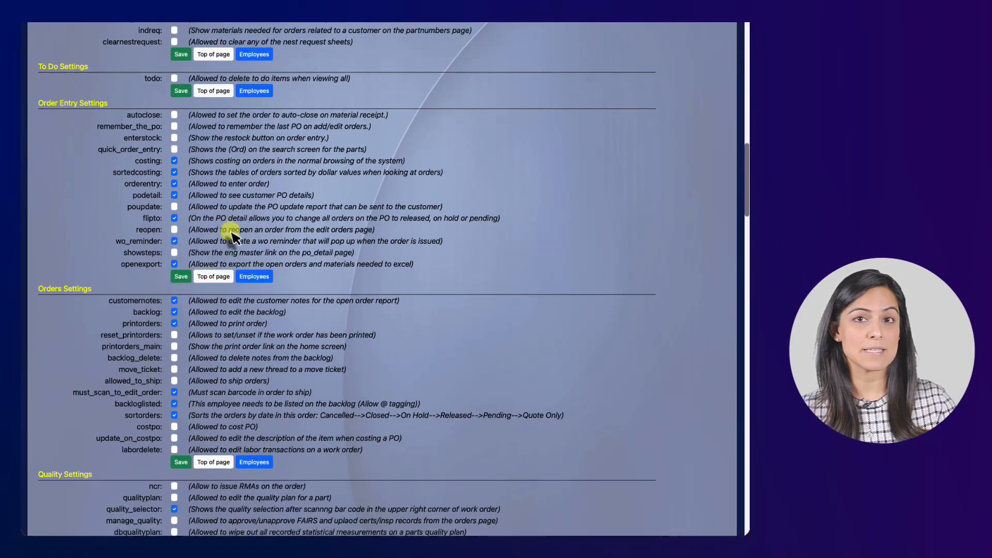
{"action": "scroll", "coordinate": [208, 255], "scroll_direction": "down", "scroll_amount": 6}
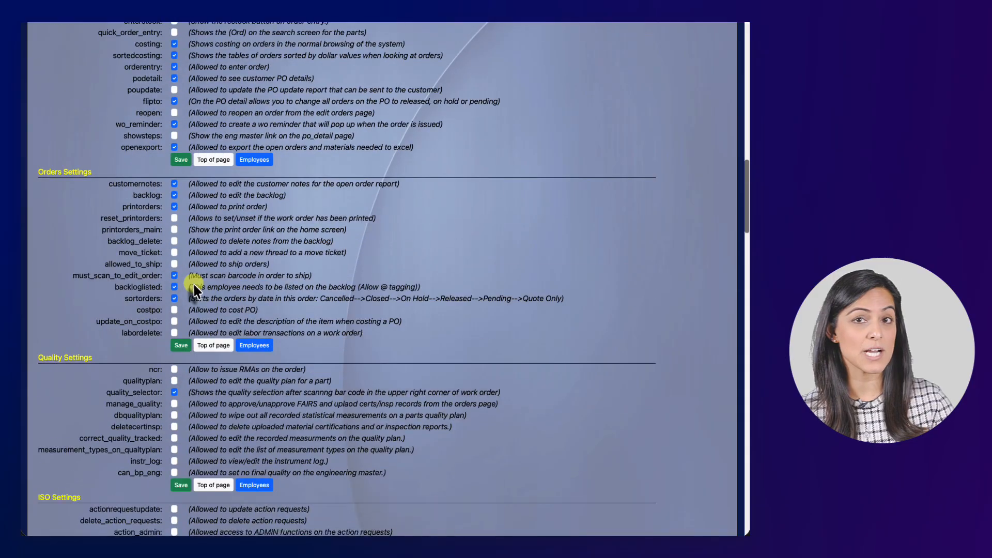
{"action": "left_click", "coordinate": [206, 304]}
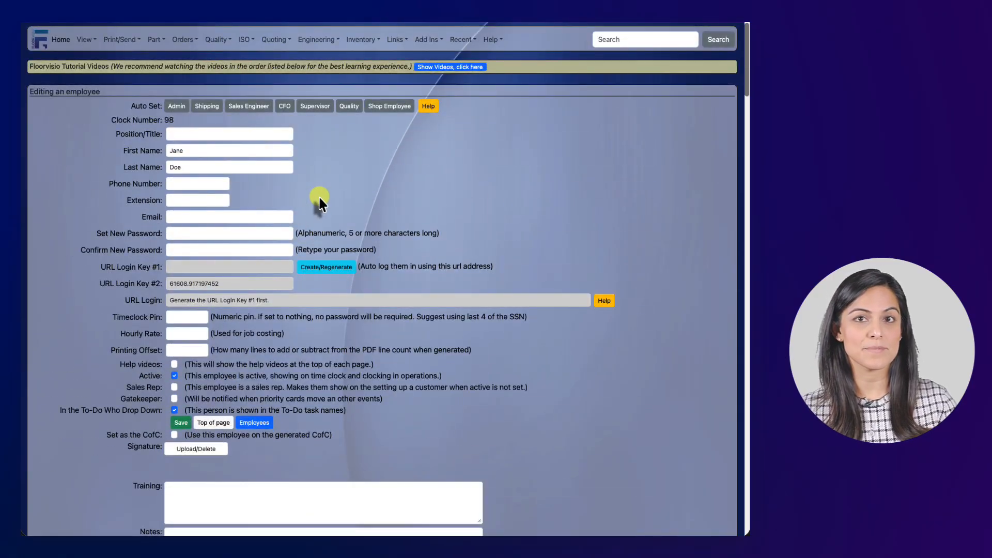
{"action": "left_click", "coordinate": [314, 105]}
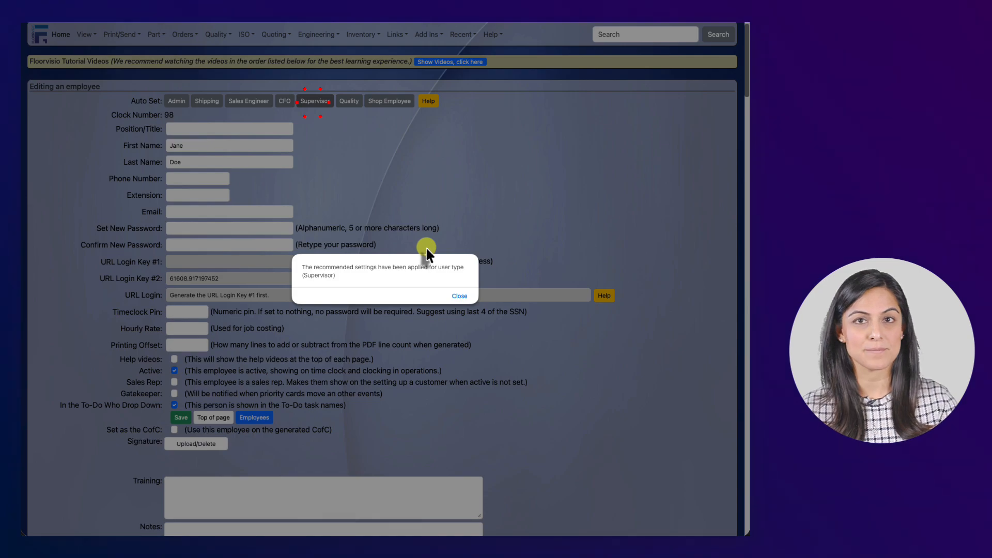
- Dismiss the Supervisor confirmation and enter the position title 'Supervisor'
{"action": "left_click", "coordinate": [469, 295]}
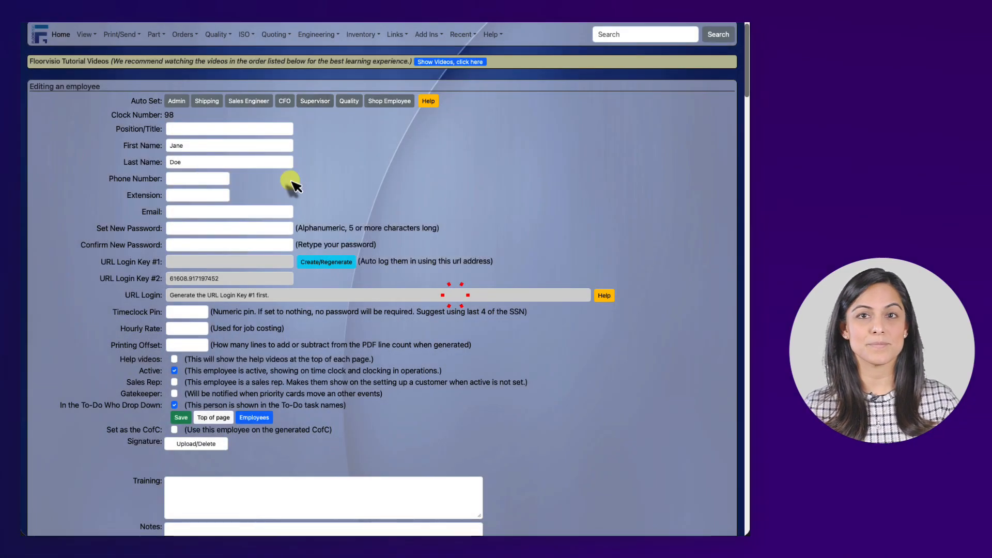
{"action": "left_click", "coordinate": [258, 131]}
{"action": "type", "text": "S"}
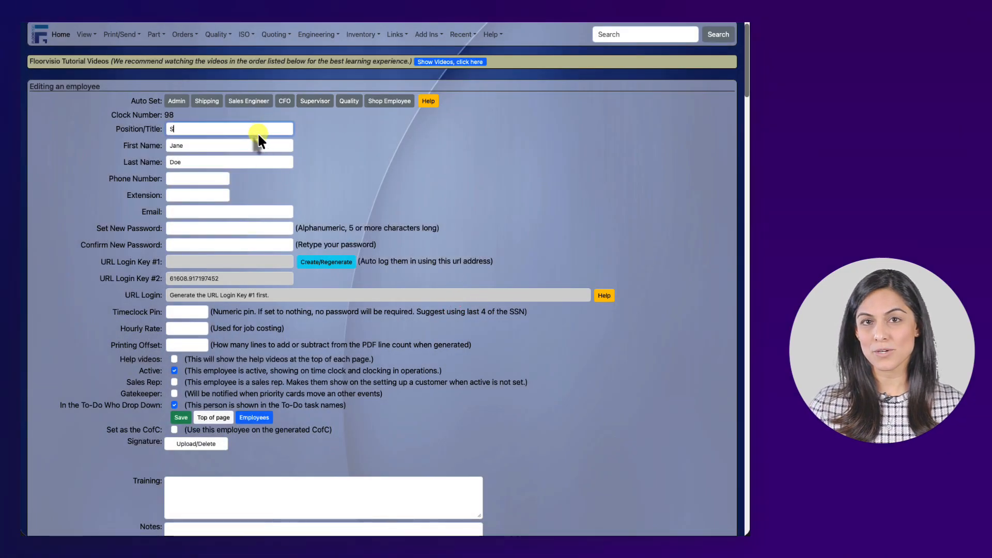
{"action": "type", "text": "uperviso"}
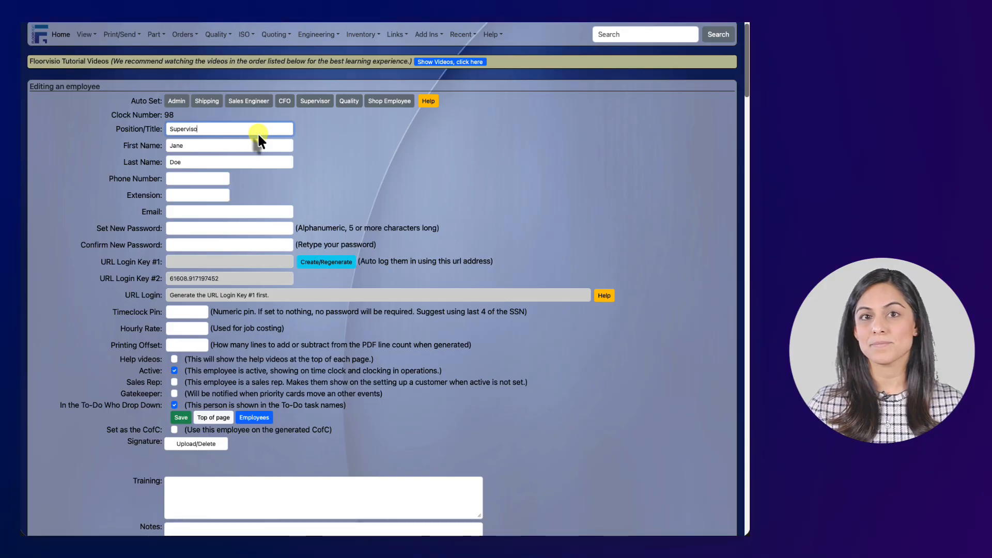
{"action": "type", "text": "r"}
- Enter the employee's phone number, extension and company e-mail address
{"action": "key", "text": "Tab"}
{"action": "key", "text": "Tab"}
{"action": "key", "text": "Tab"}
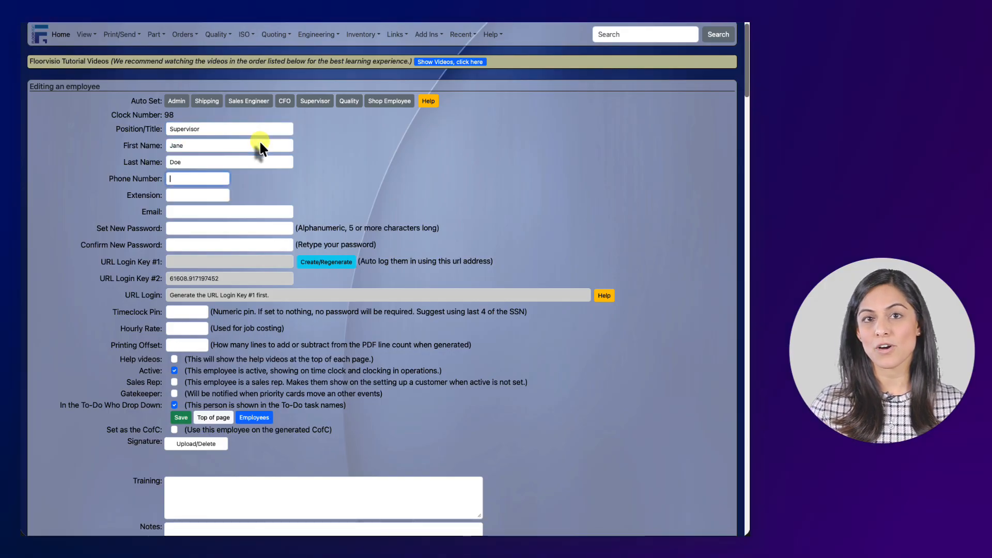
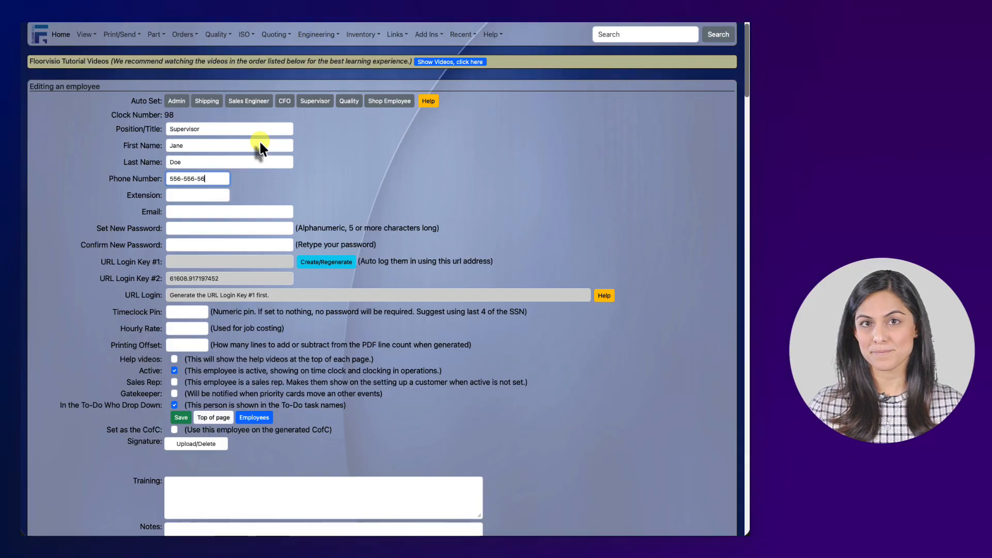
{"action": "key", "text": "Tab"}
{"action": "type", "text": "501"}
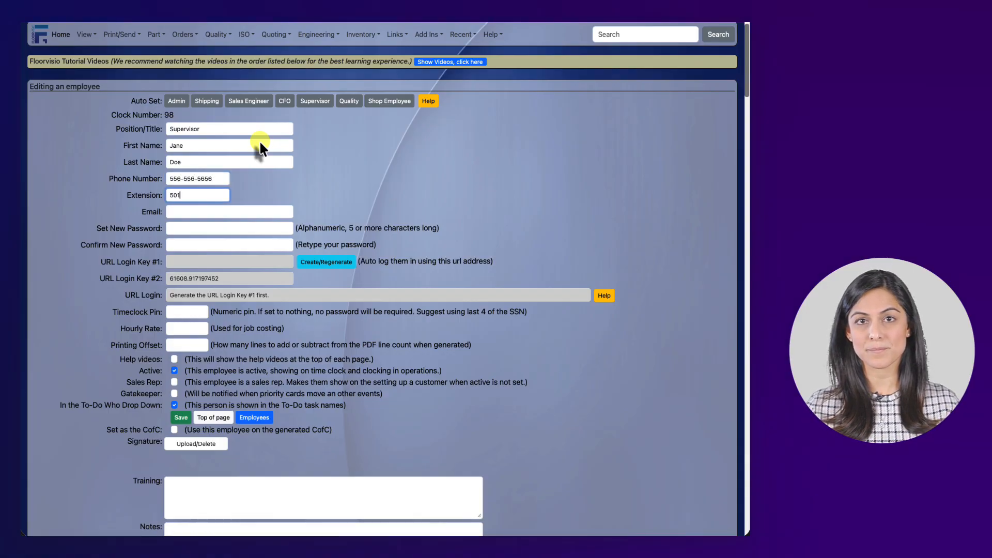
{"action": "key", "text": "Tab"}
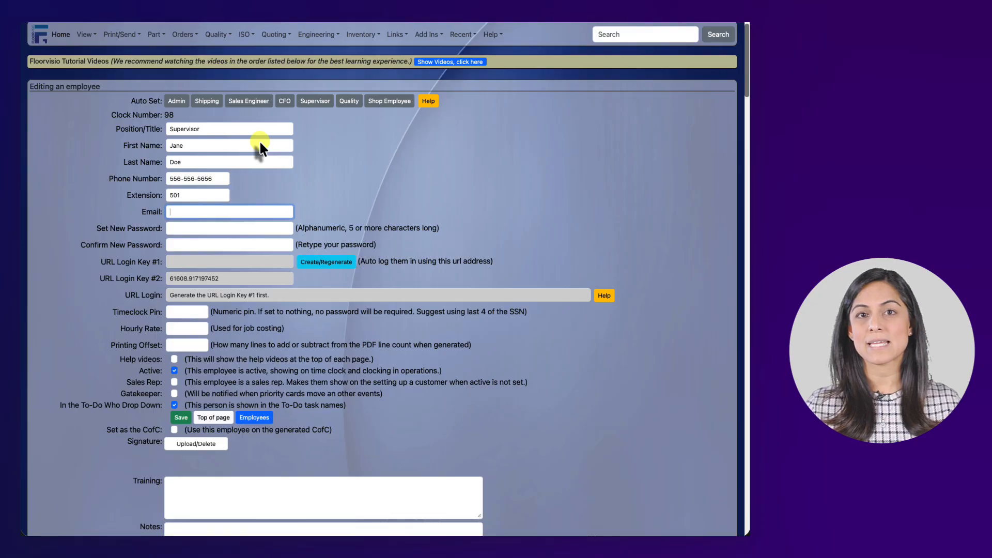
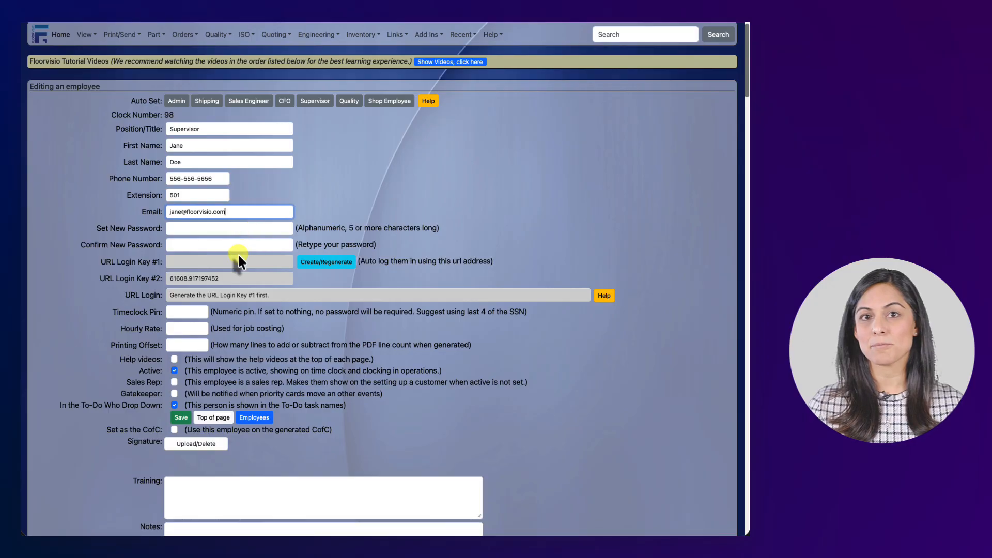
- Set a five-character password for the employee and confirm it
{"action": "left_click", "coordinate": [237, 228]}
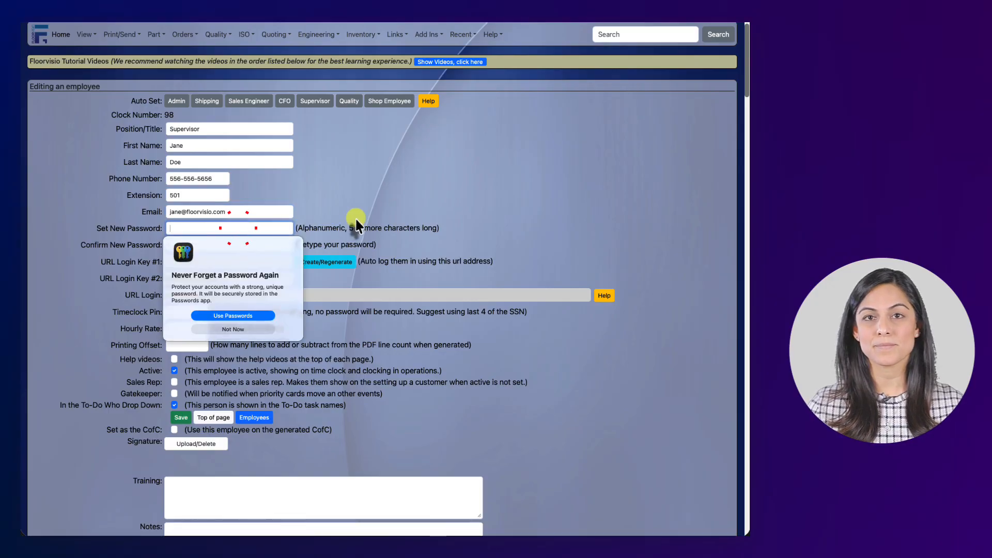
{"action": "type", "text": "•••••"}
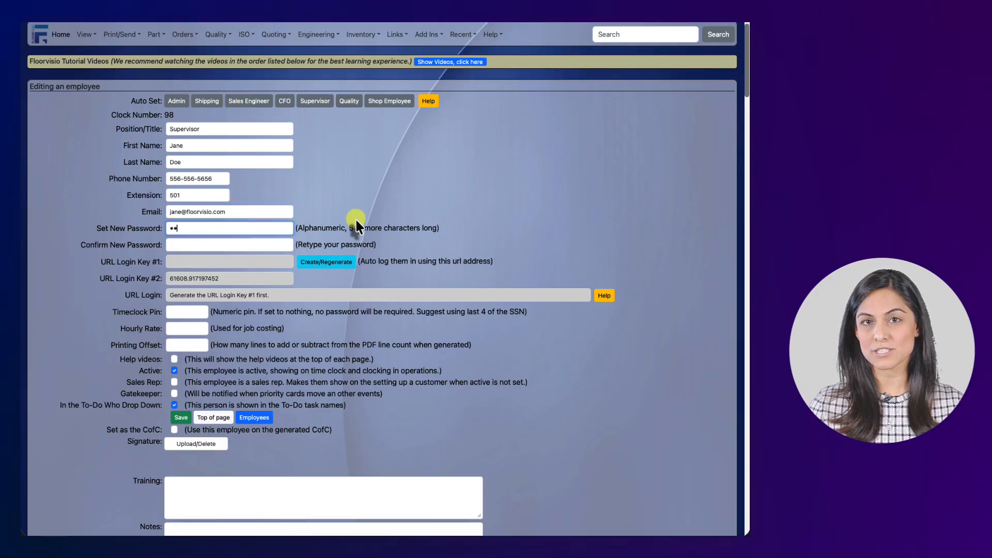
{"action": "key", "text": "Tab"}
{"action": "type", "text": "•••••"}
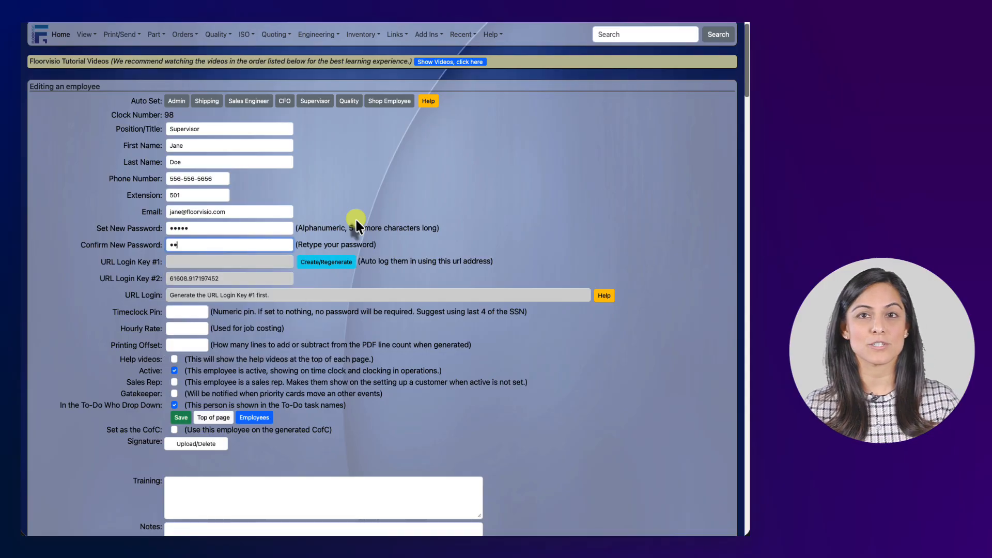
{"action": "key", "text": "Tab"}
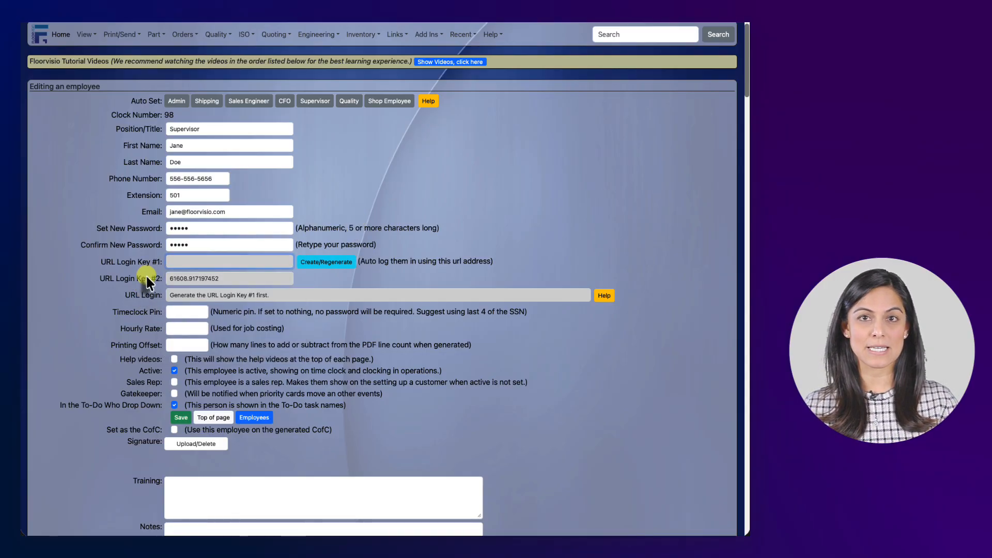
- Generate a URL login key, build the login link from it, and select the link
{"action": "left_click", "coordinate": [343, 262]}
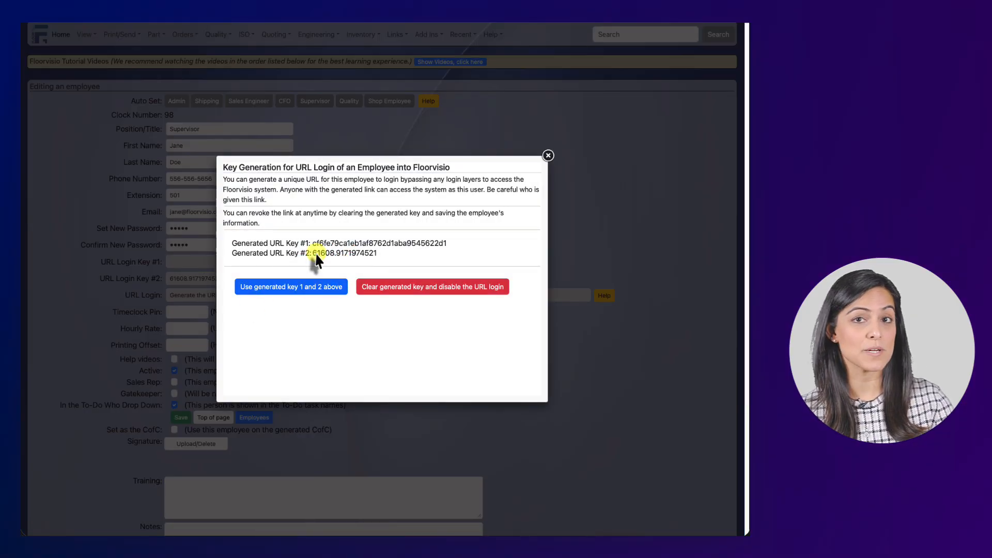
{"action": "left_click", "coordinate": [327, 286]}
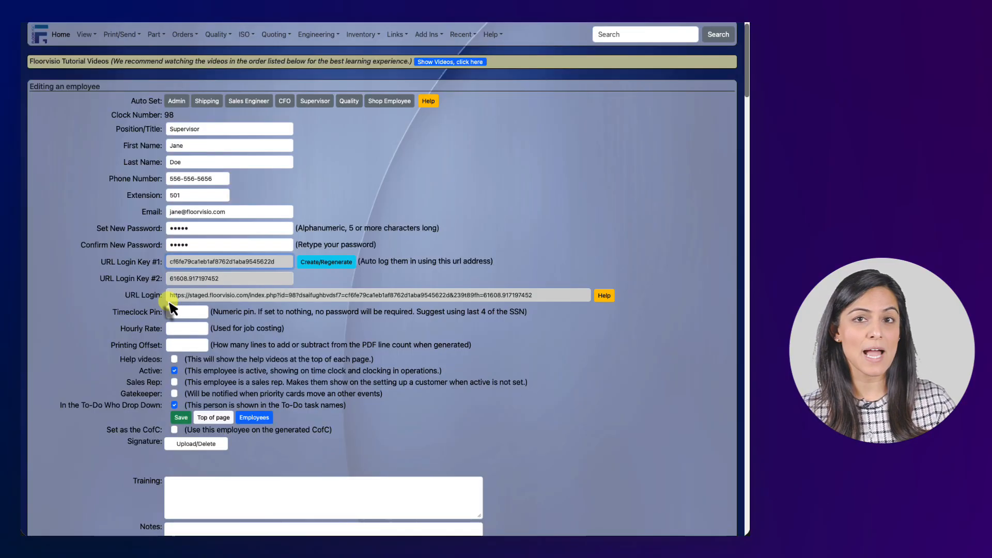
{"action": "left_click_drag", "start_coordinate": [170, 297], "coordinate": [527, 297]}
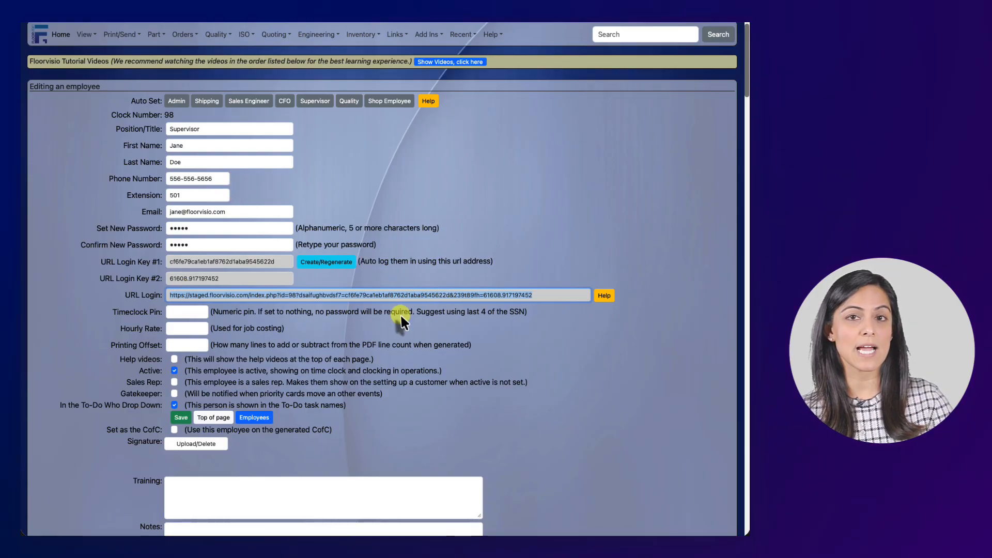
- Clear the old key, generate a fresh URL Login Key #1, and rebuild the login link
{"action": "left_click", "coordinate": [333, 262]}
{"action": "left_click", "coordinate": [402, 287]}
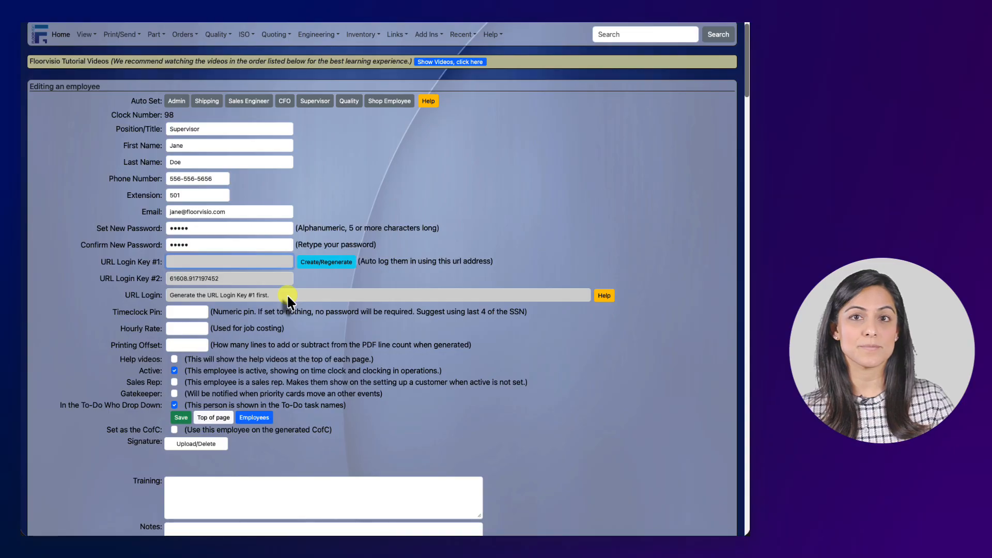
{"action": "left_click", "coordinate": [312, 262]}
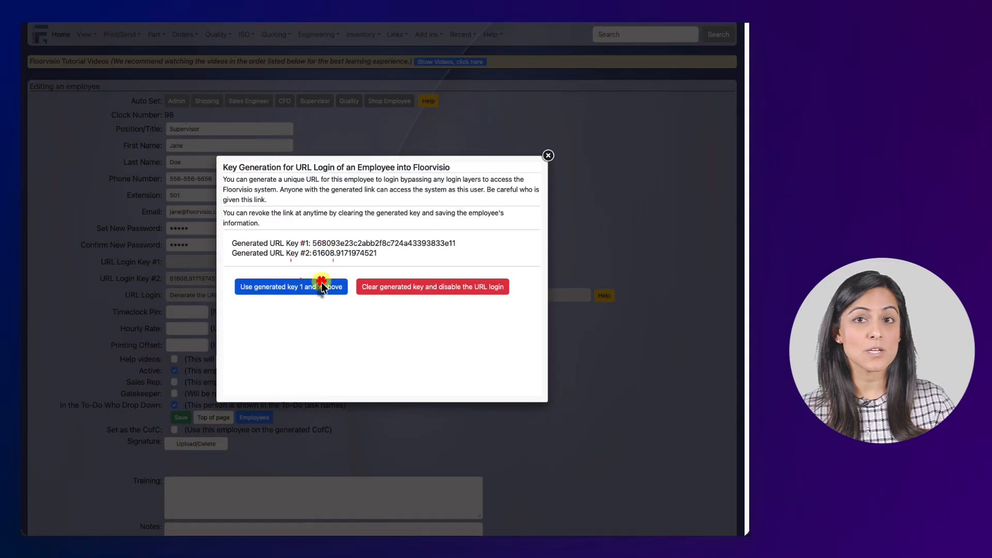
{"action": "left_click", "coordinate": [321, 284]}
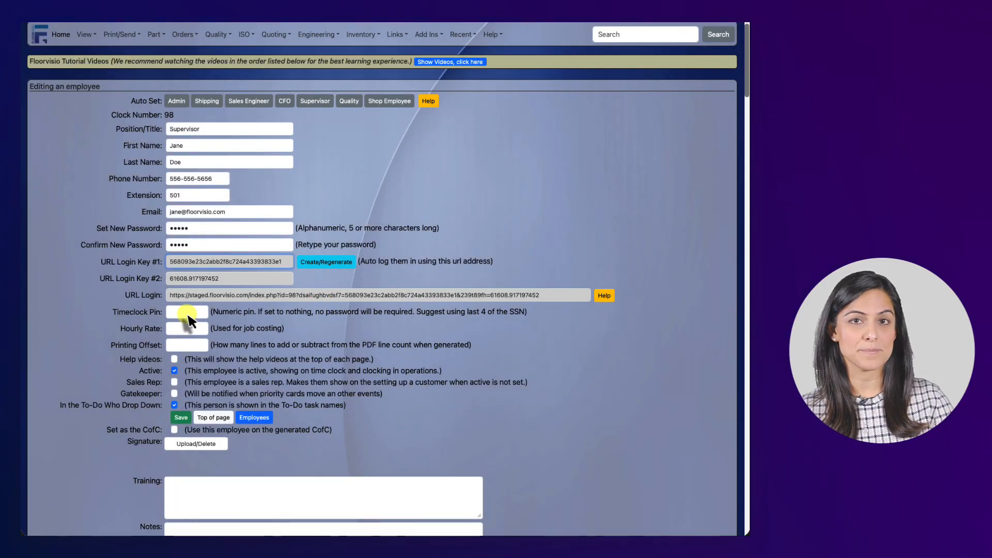
{"action": "left_click", "coordinate": [186, 313]}
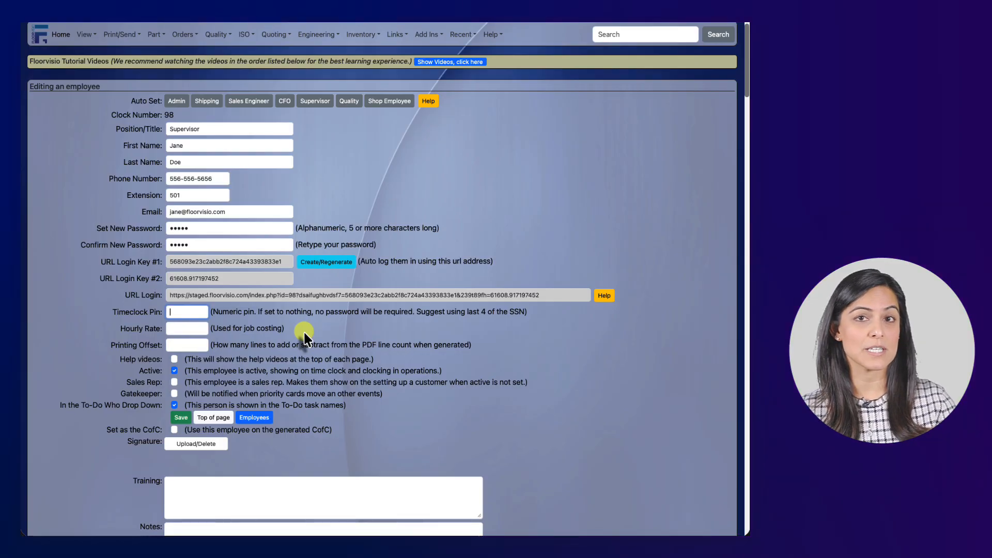
{"action": "left_click", "coordinate": [198, 327]}
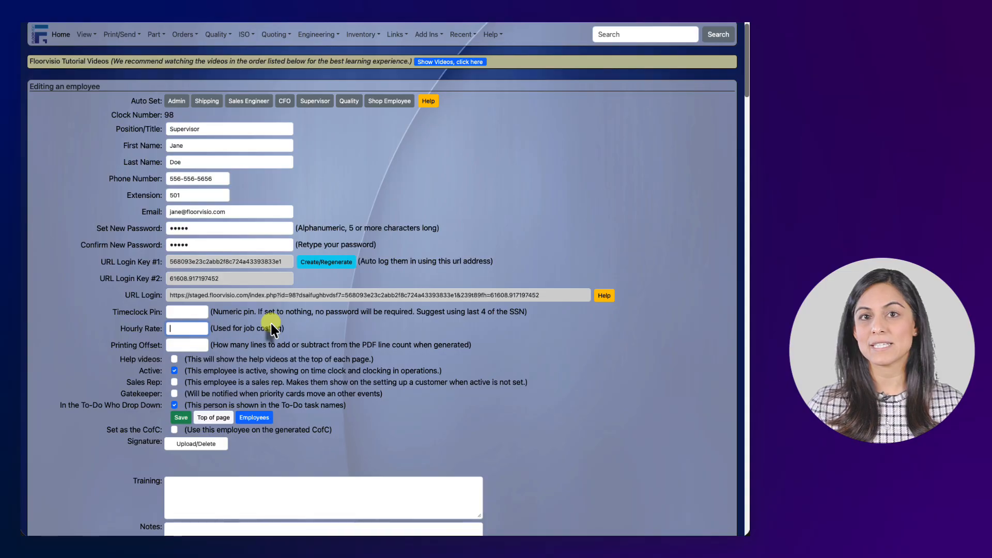
{"action": "left_click", "coordinate": [203, 348]}
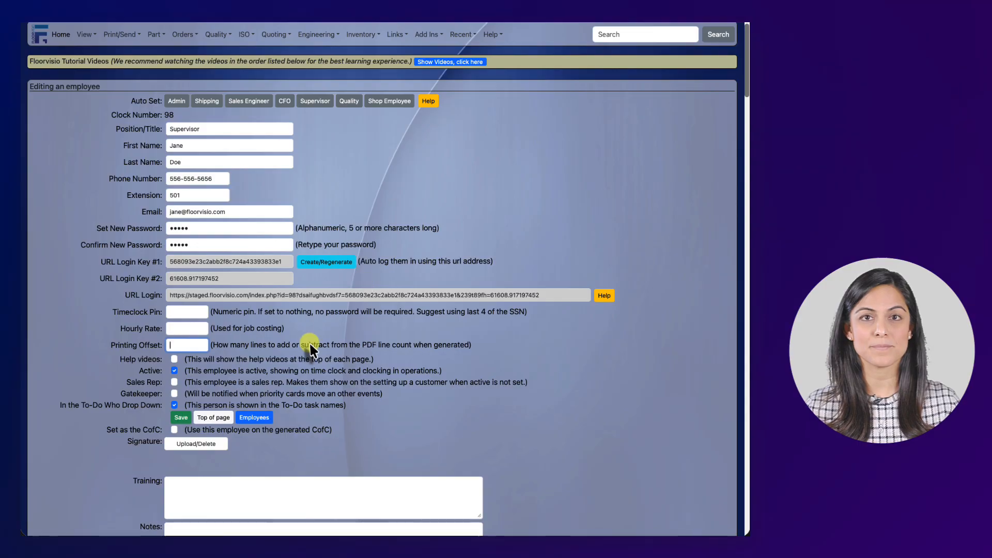
{"action": "left_click", "coordinate": [174, 370]}
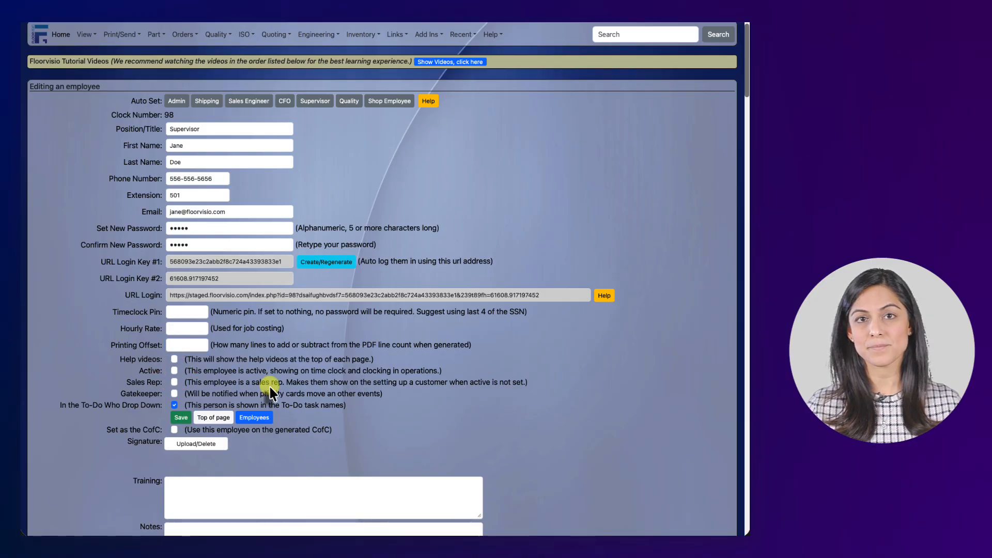
{"action": "triple_click", "coordinate": [548, 295]}
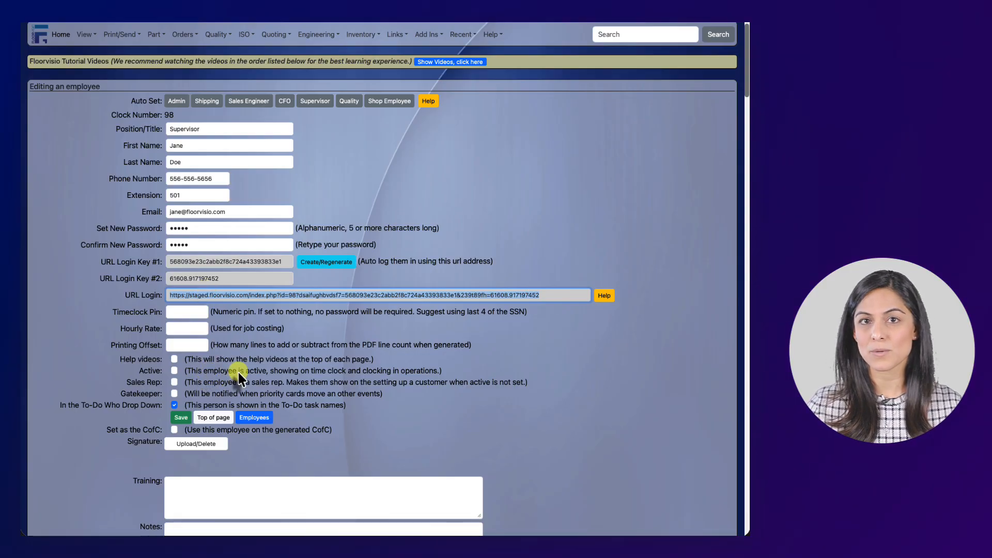
{"action": "left_click", "coordinate": [173, 371]}
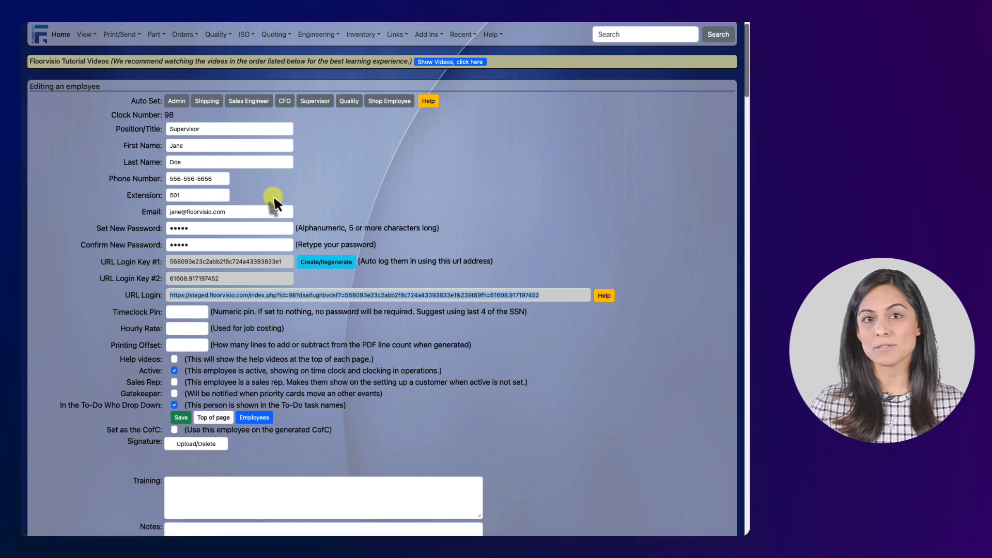
- Toggle Sales Rep on and back off for the employee, leaving it unchecked
{"action": "left_click", "coordinate": [175, 383]}
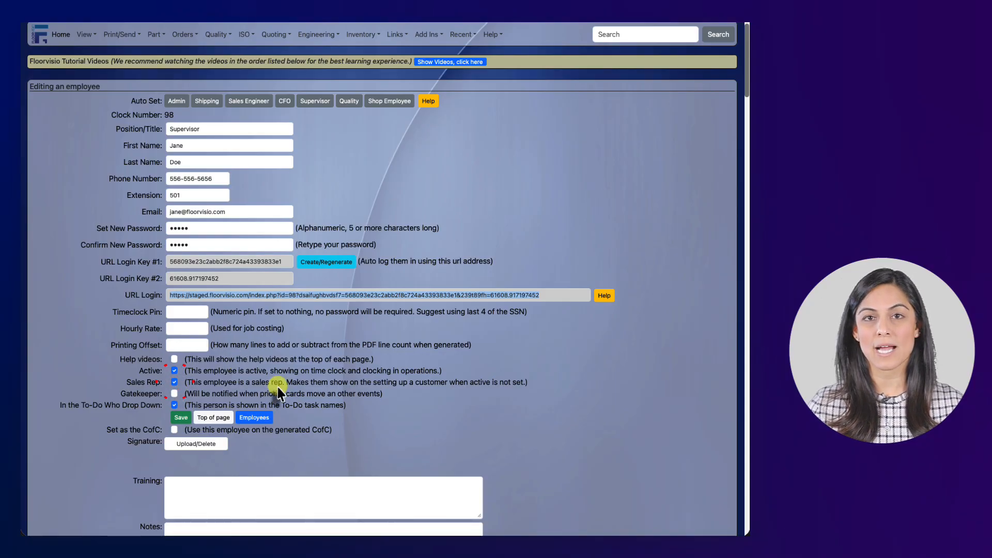
{"action": "left_click", "coordinate": [174, 382]}
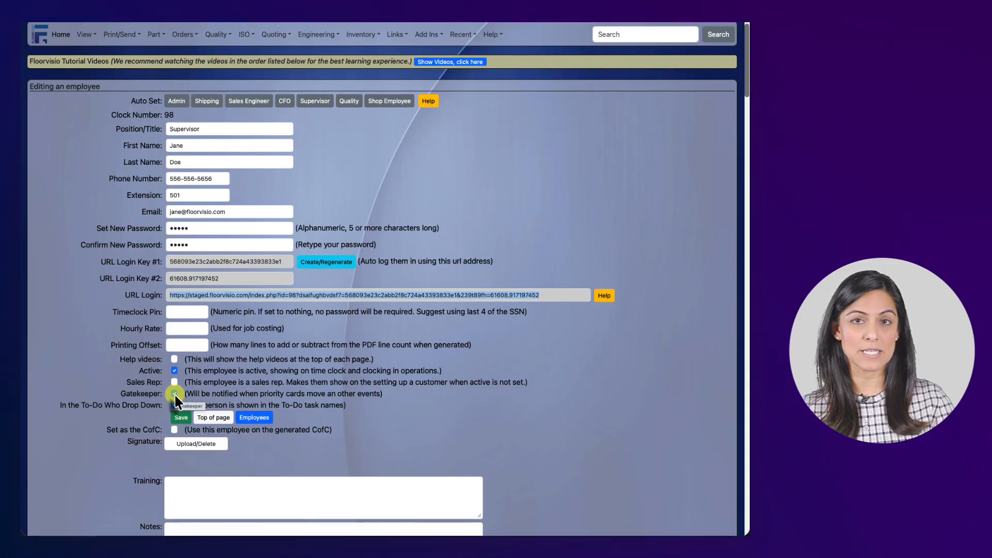
{"action": "scroll", "coordinate": [175, 393], "scroll_direction": "up", "scroll_amount": 1}
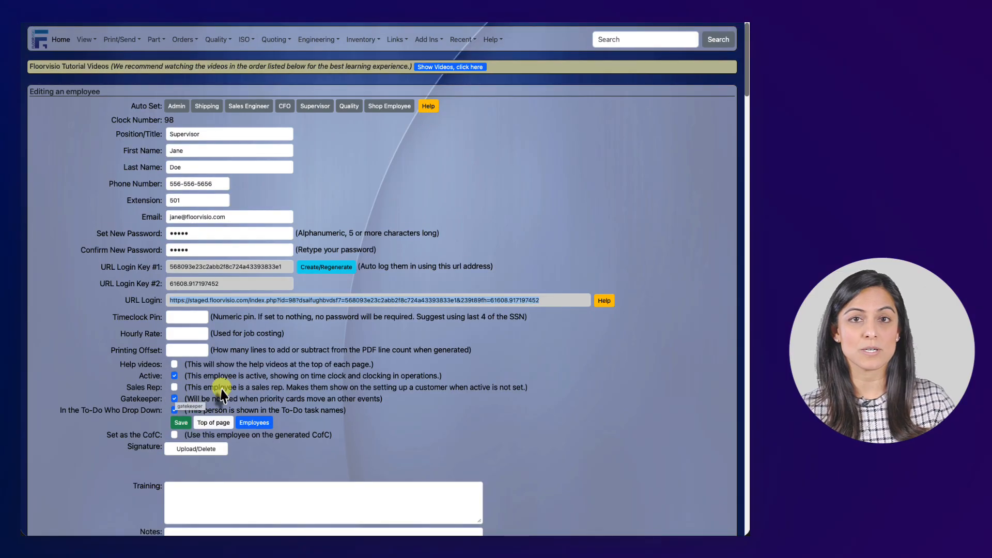
- Uncheck Gatekeeper, then toggle 'In the To-Do Who Drop Down' off and back on
{"action": "left_click", "coordinate": [175, 399]}
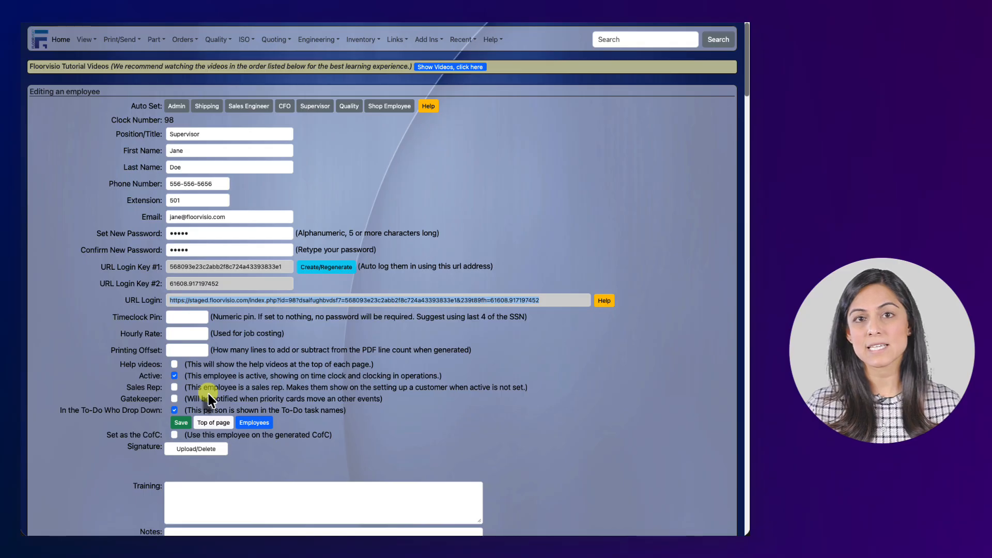
{"action": "left_click", "coordinate": [175, 409]}
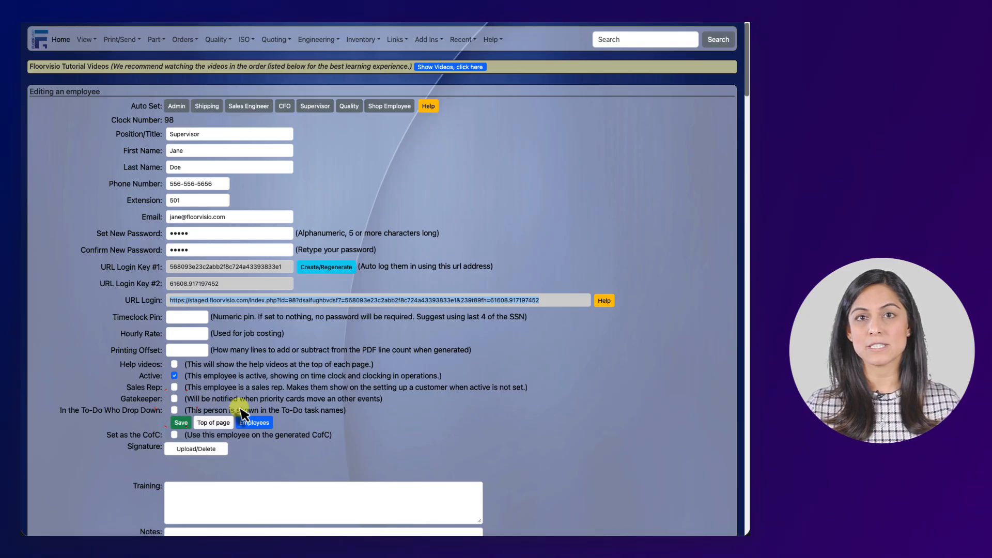
{"action": "left_click", "coordinate": [174, 409]}
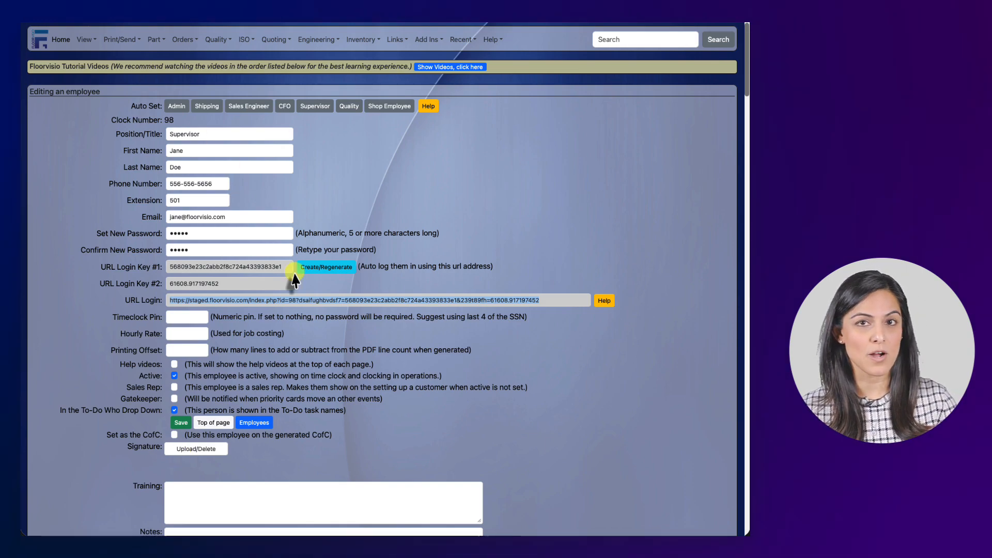
{"action": "scroll", "coordinate": [321, 320], "scroll_direction": "down", "scroll_amount": 1}
- Enter training entries Forklift 10-14-2021 and Hazmat 11-20-2024 on separate lines
{"action": "scroll", "coordinate": [354, 366], "scroll_direction": "down", "scroll_amount": 3}
{"action": "left_click", "coordinate": [311, 349]}
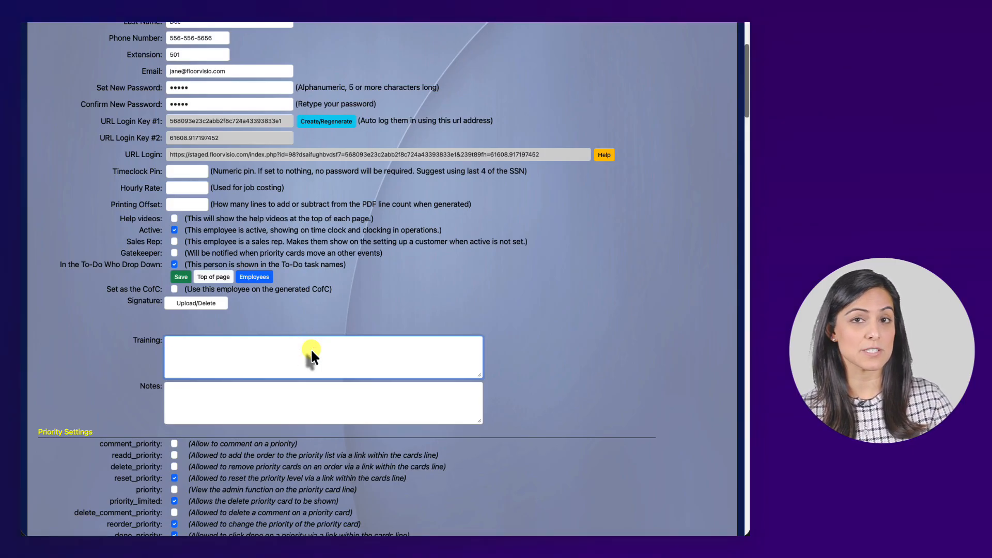
{"action": "type", "text": "Forklift "}
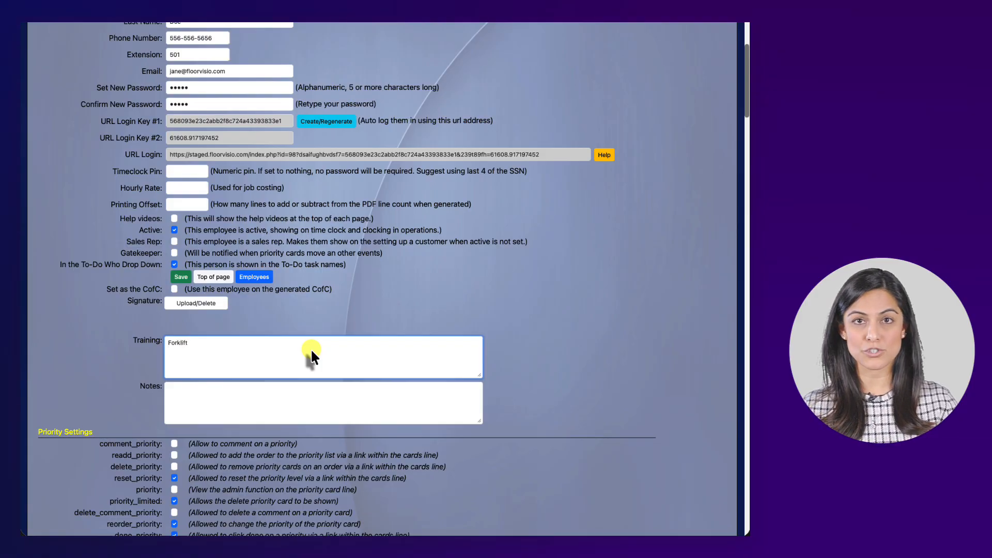
{"action": "type", "text": "Hazmat "}
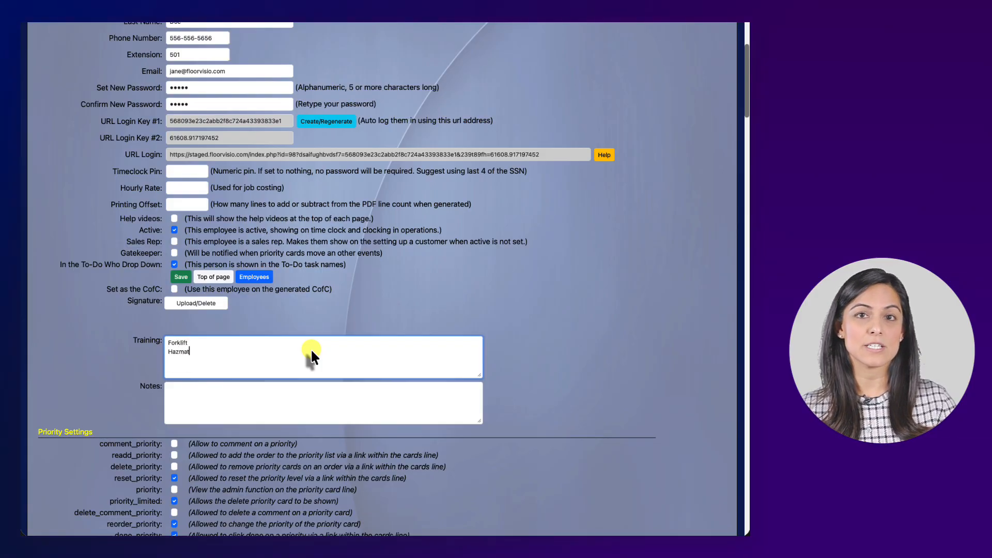
{"action": "type", "text": "1"}
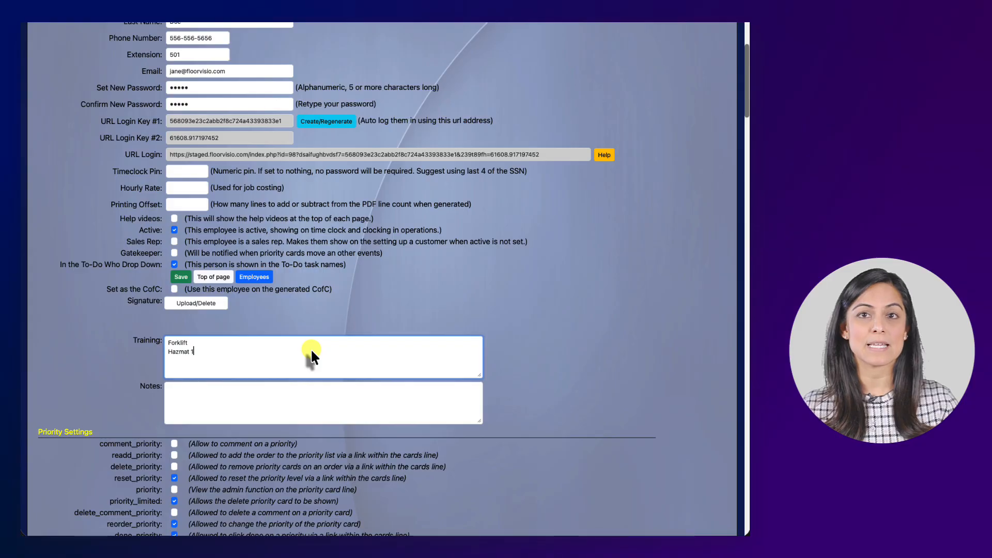
{"action": "type", "text": "1-20-2024"}
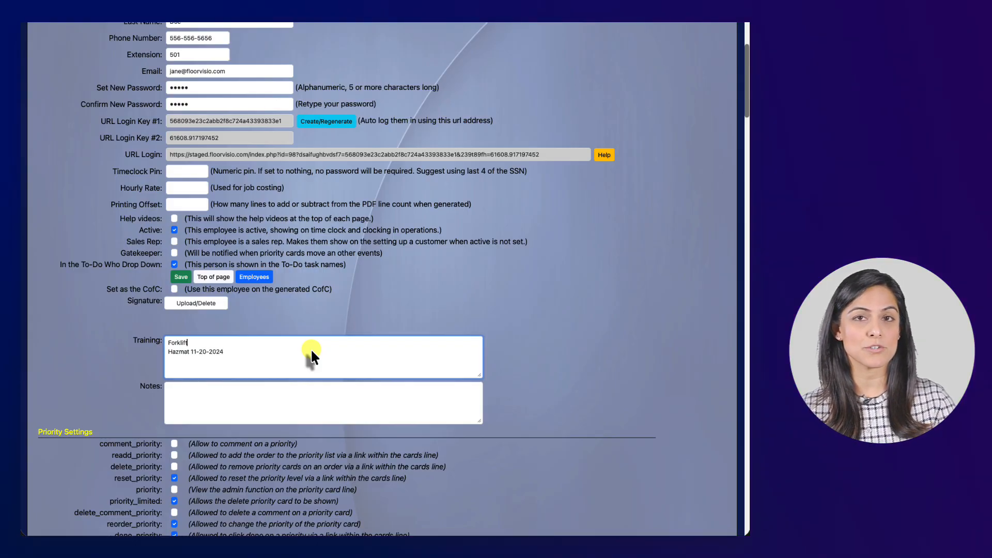
{"action": "key", "text": "Up"}
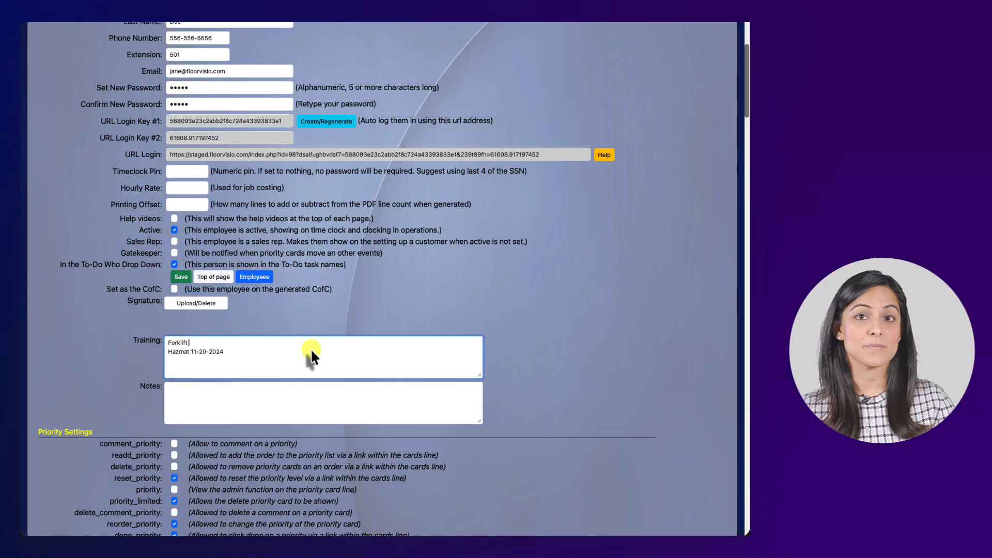
{"action": "type", "text": "10-"}
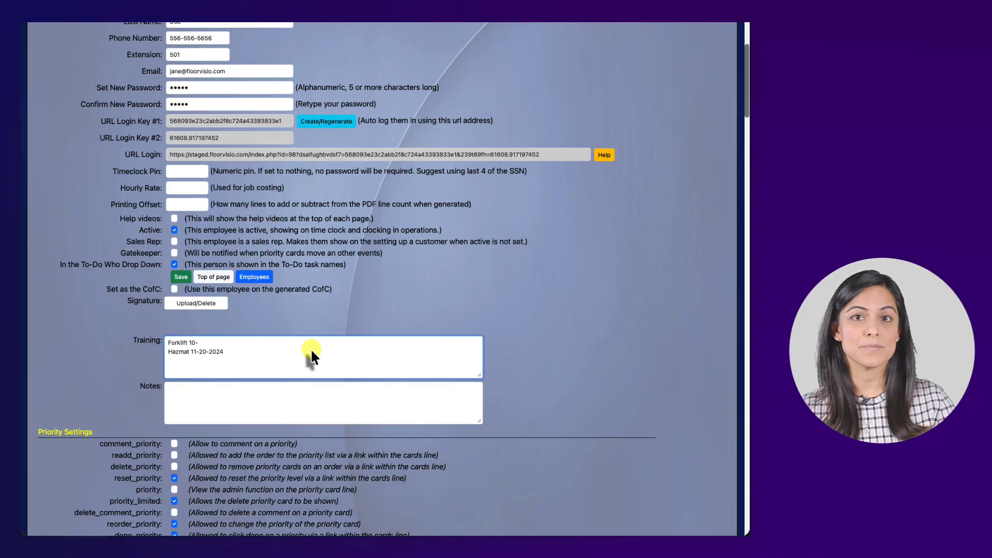
{"action": "type", "text": "14-2021"}
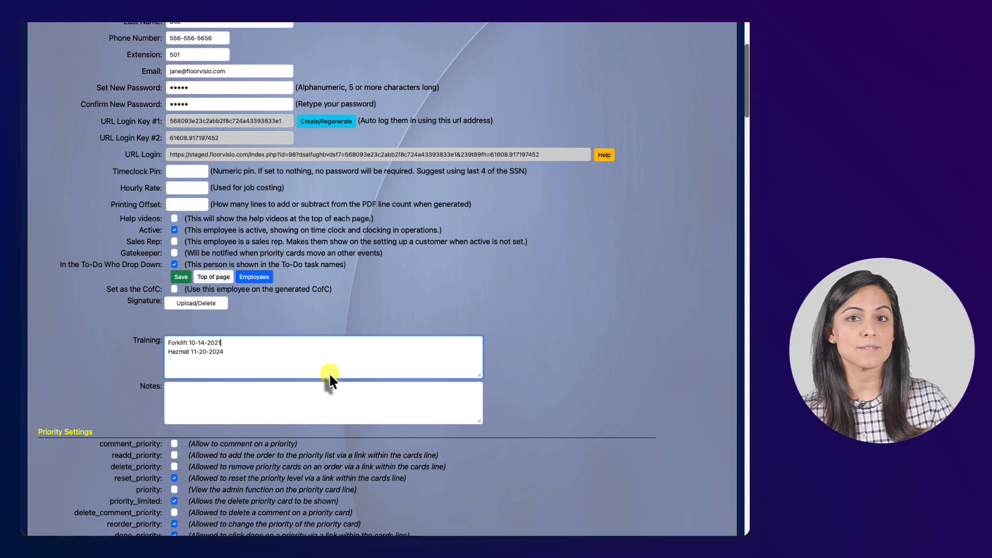
{"action": "left_click", "coordinate": [324, 405]}
- Scroll to the bottom of the employee form and jump back to the top of the page
{"action": "scroll", "coordinate": [362, 347], "scroll_direction": "down", "scroll_amount": 1}
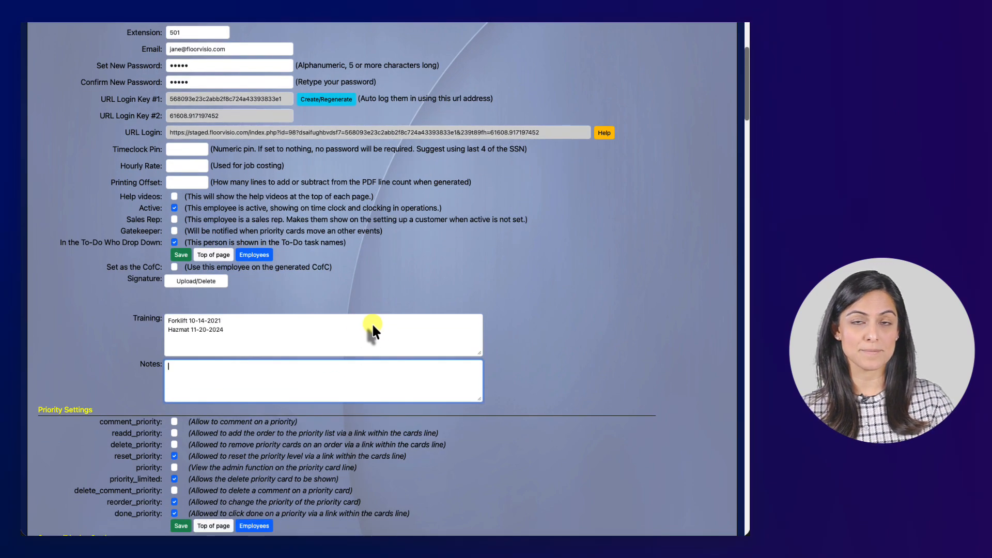
{"action": "scroll", "coordinate": [325, 341], "scroll_direction": "down", "scroll_amount": 3}
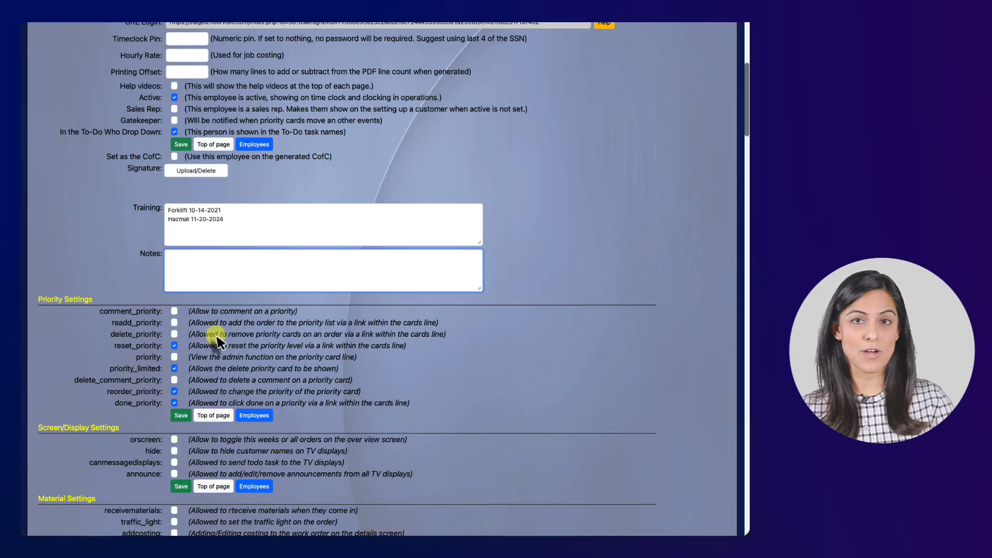
{"action": "scroll", "coordinate": [225, 327], "scroll_direction": "down", "scroll_amount": 1}
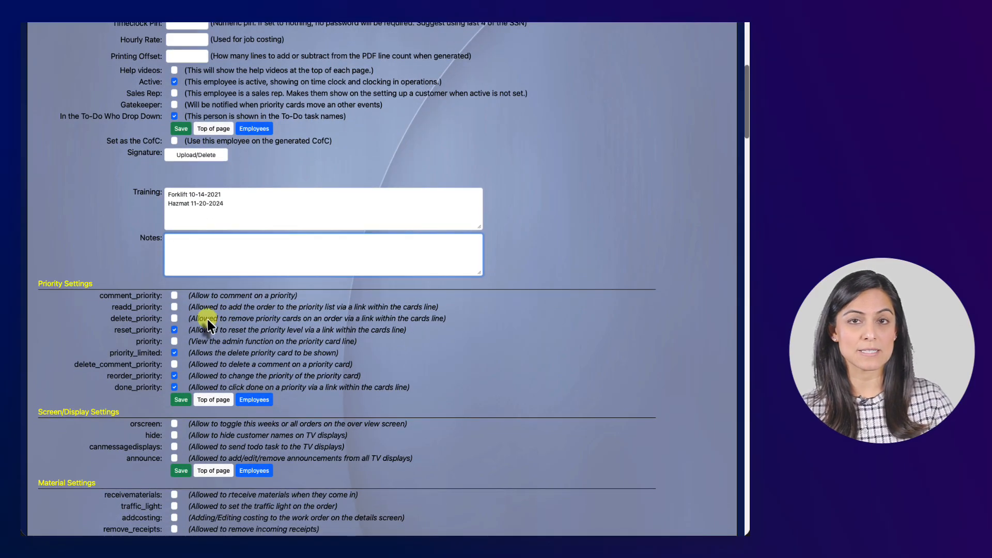
{"action": "scroll", "coordinate": [210, 335], "scroll_direction": "down", "scroll_amount": 2}
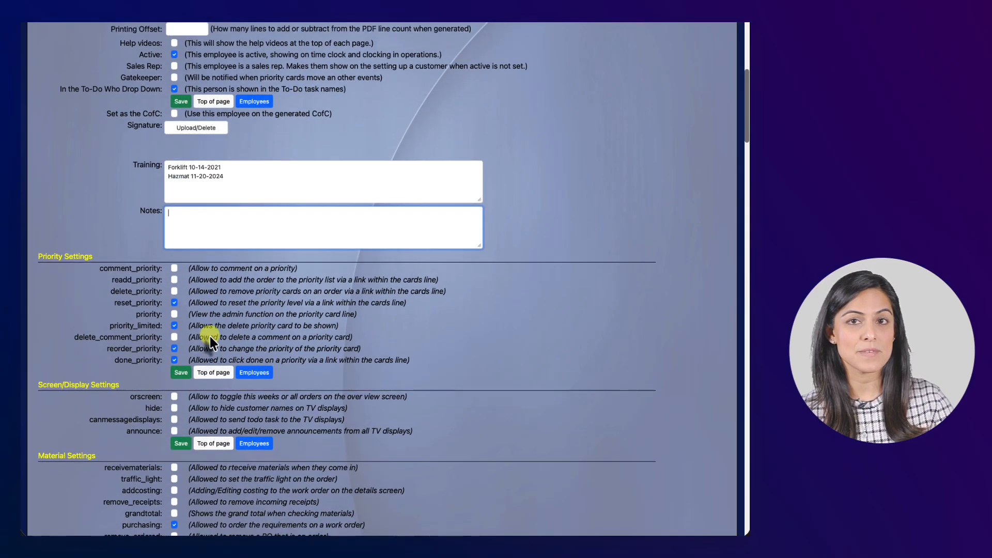
{"action": "left_click", "coordinate": [211, 357]}
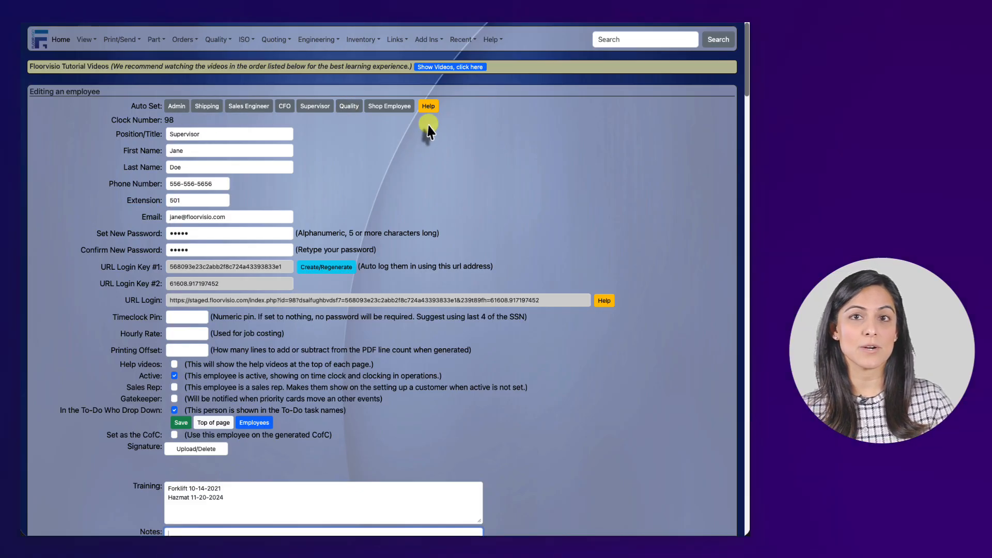
- Apply the recommended Supervisor permissions, review them, and save the employee record
{"action": "left_click", "coordinate": [321, 106]}
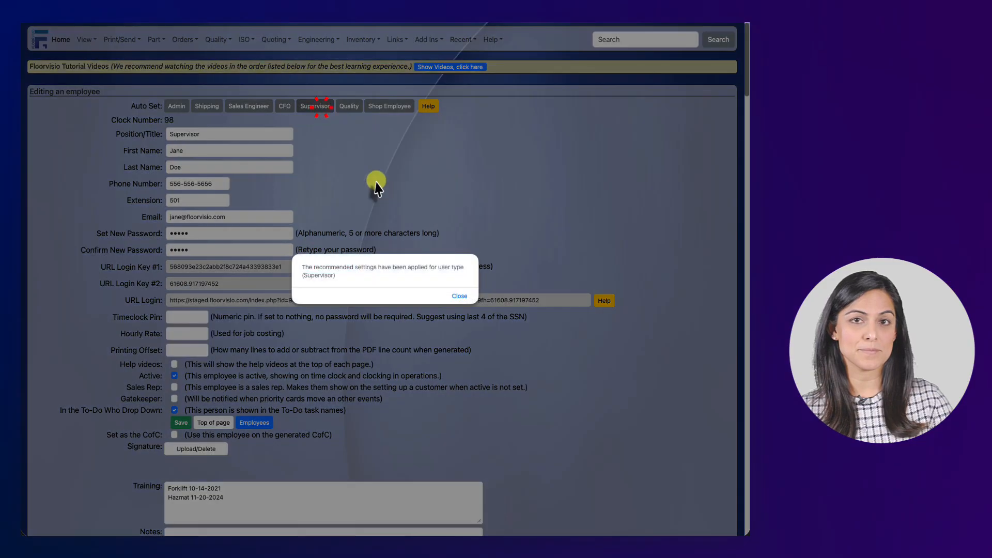
{"action": "left_click", "coordinate": [456, 294]}
{"action": "scroll", "coordinate": [413, 323], "scroll_direction": "down", "scroll_amount": 10}
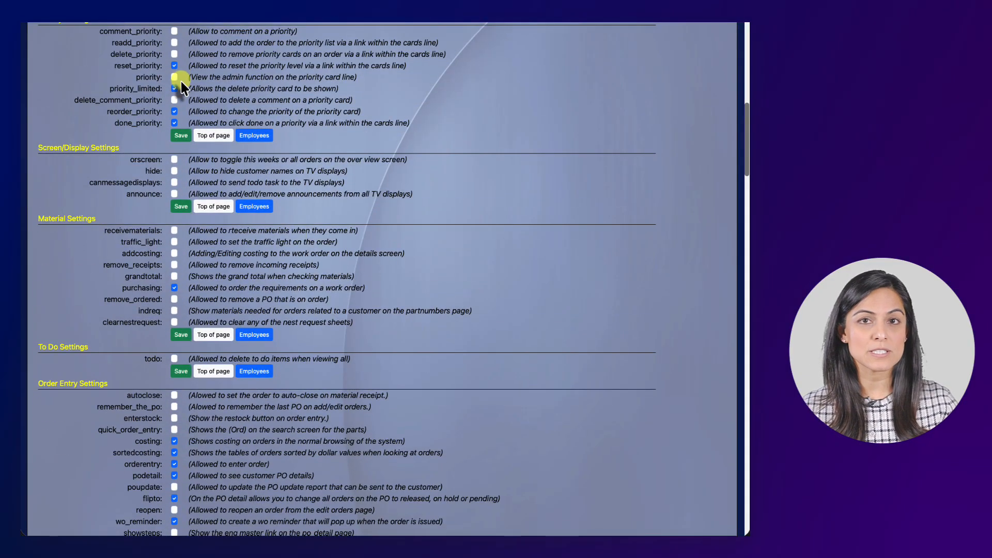
{"action": "scroll", "coordinate": [248, 254], "scroll_direction": "down", "scroll_amount": 3}
{"action": "scroll", "coordinate": [213, 270], "scroll_direction": "down", "scroll_amount": 20}
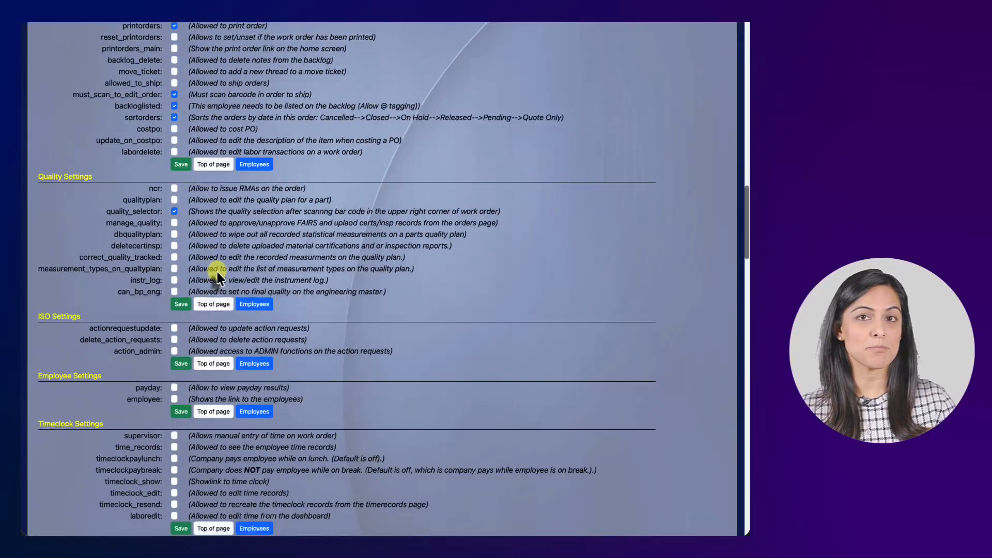
{"action": "scroll", "coordinate": [219, 279], "scroll_direction": "up", "scroll_amount": 20}
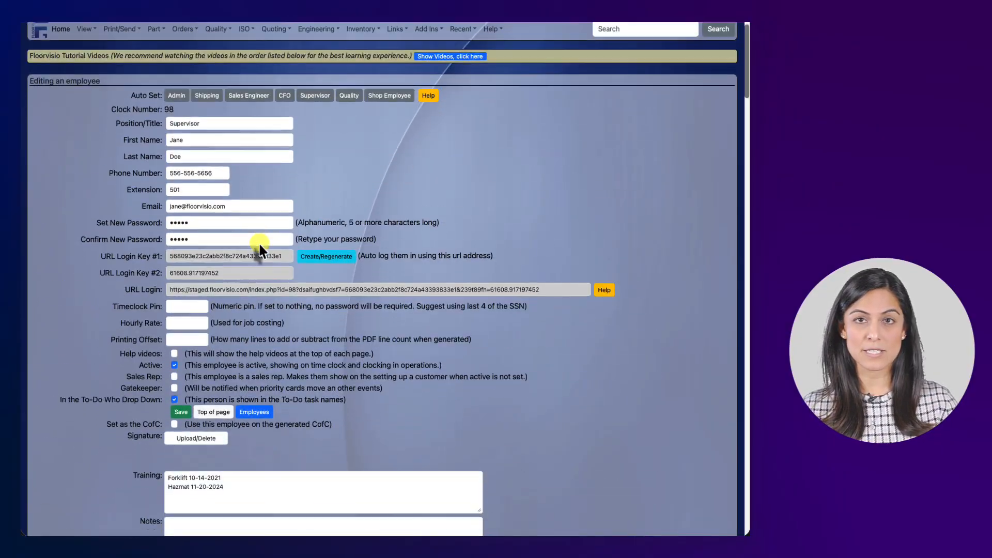
{"action": "scroll", "coordinate": [259, 246], "scroll_direction": "down", "scroll_amount": 8}
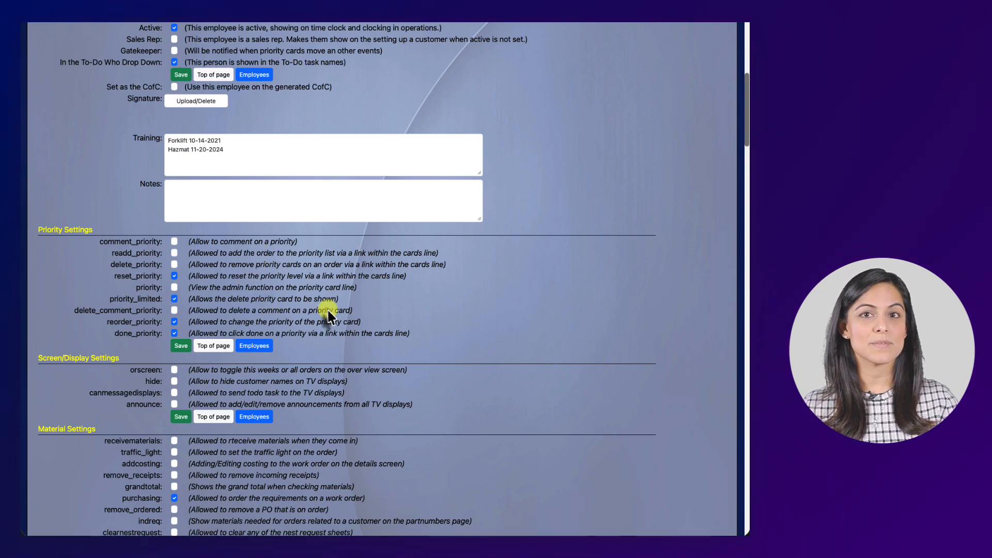
{"action": "scroll", "coordinate": [408, 274], "scroll_direction": "up", "scroll_amount": 7}
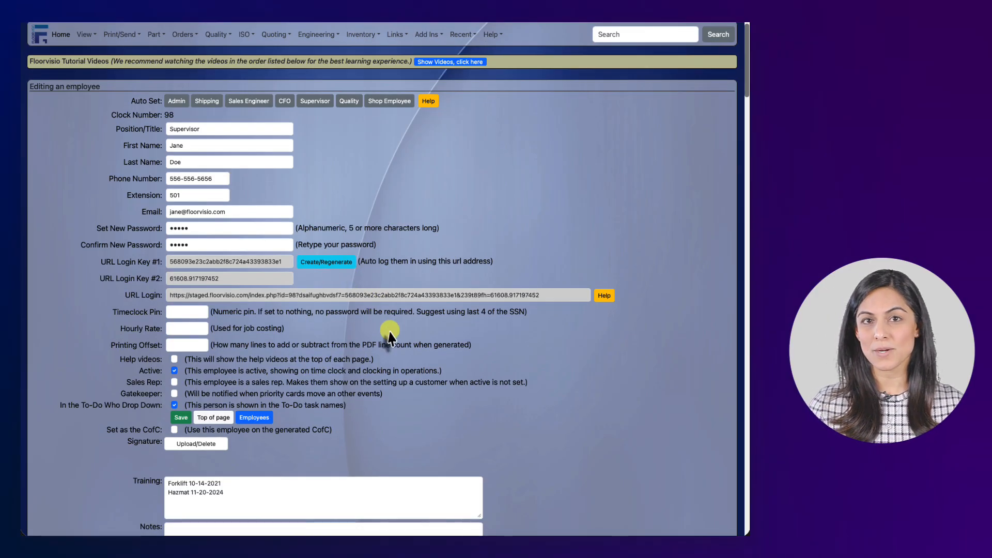
{"action": "scroll", "coordinate": [393, 325], "scroll_direction": "down", "scroll_amount": 1}
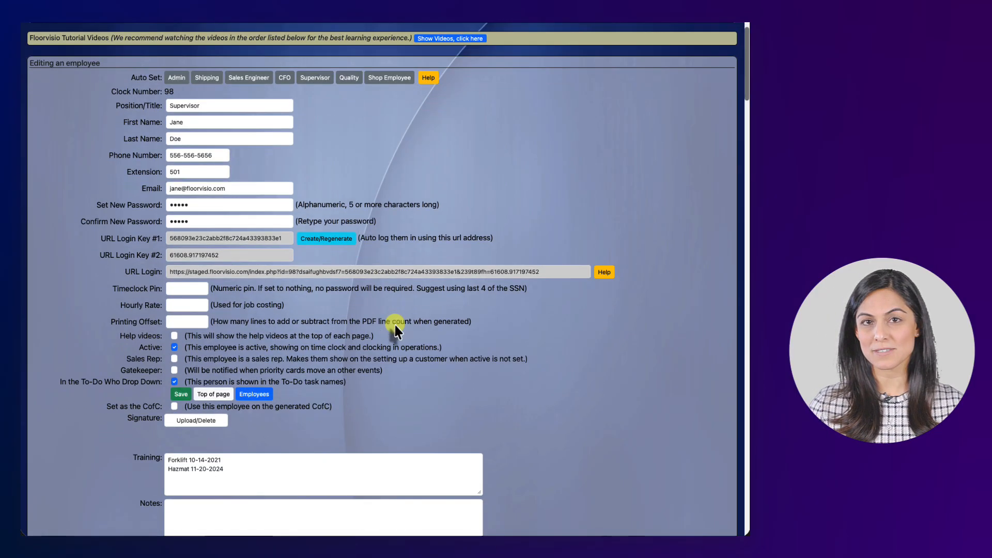
{"action": "left_click", "coordinate": [179, 395]}
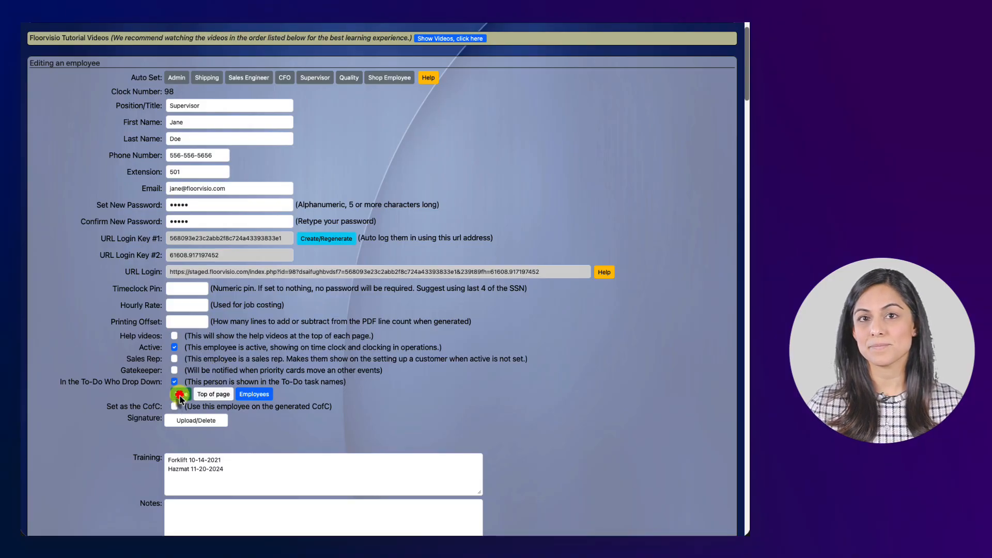
- Reopen the saved employee from the Employees list to check the Supervisor details and training dates
{"action": "left_click", "coordinate": [355, 309]}
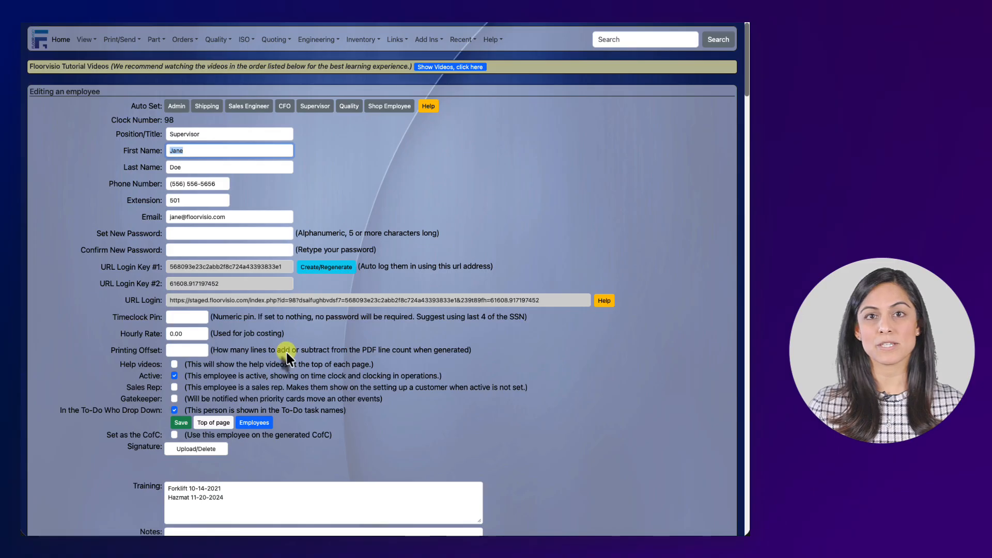
{"action": "left_click", "coordinate": [266, 423]}
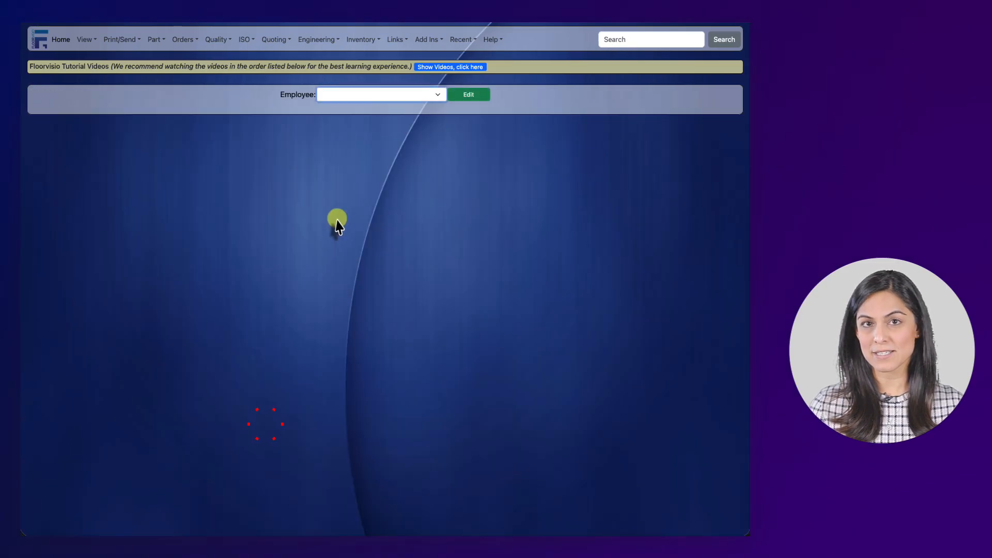
{"action": "left_click", "coordinate": [408, 95]}
{"action": "left_click", "coordinate": [391, 186]}
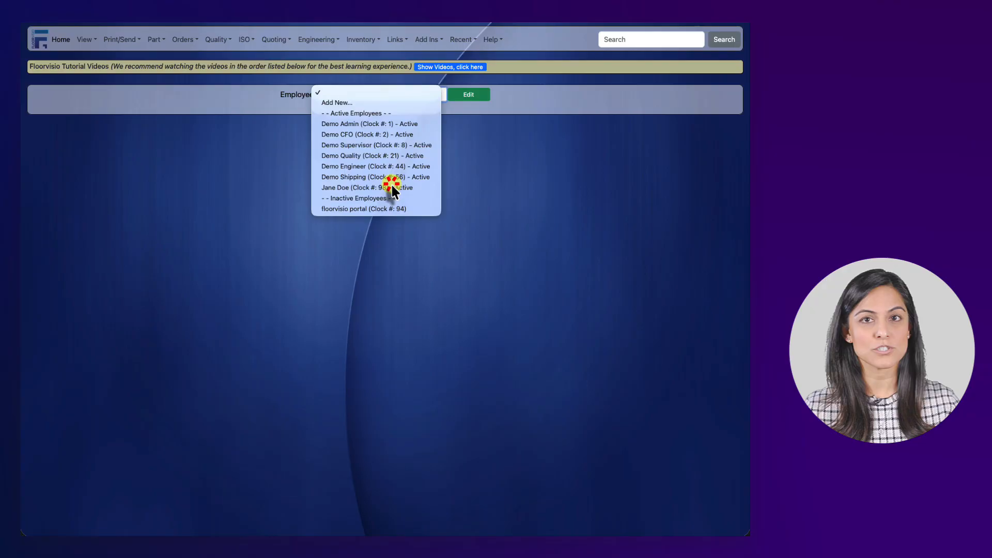
{"action": "left_click", "coordinate": [469, 95]}
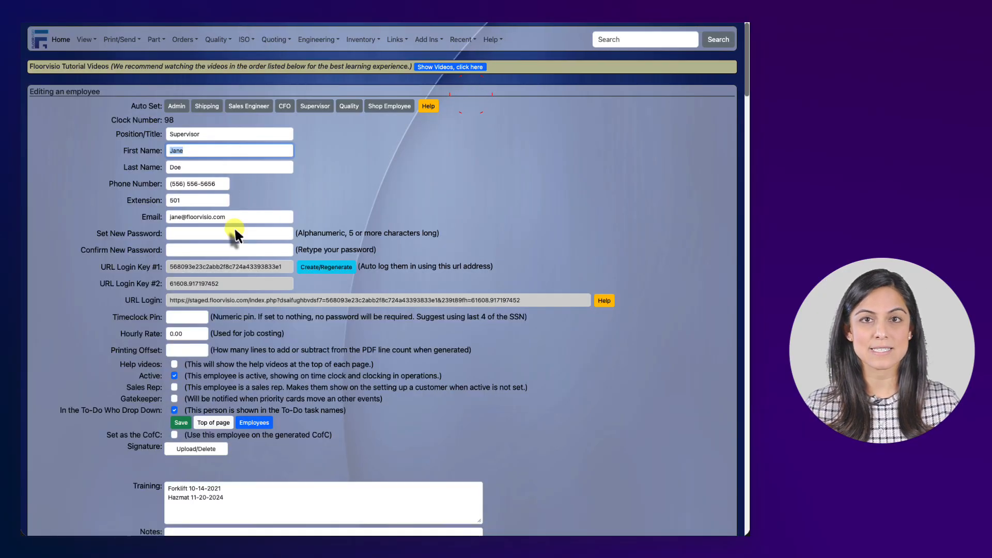
{"action": "scroll", "coordinate": [345, 352], "scroll_direction": "down", "scroll_amount": 5}
{"action": "scroll", "coordinate": [346, 354], "scroll_direction": "down", "scroll_amount": 3}
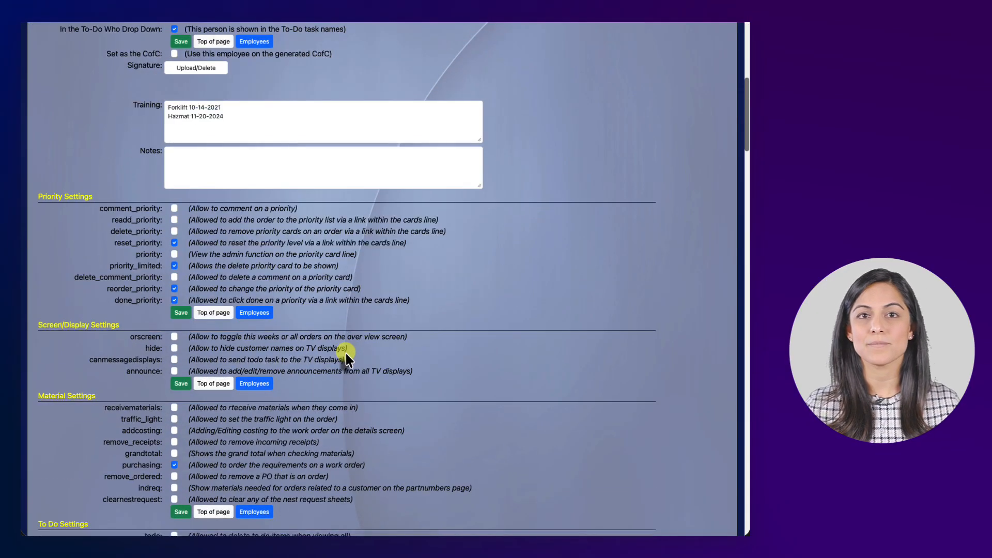
{"action": "scroll", "coordinate": [346, 353], "scroll_direction": "up", "scroll_amount": 8}
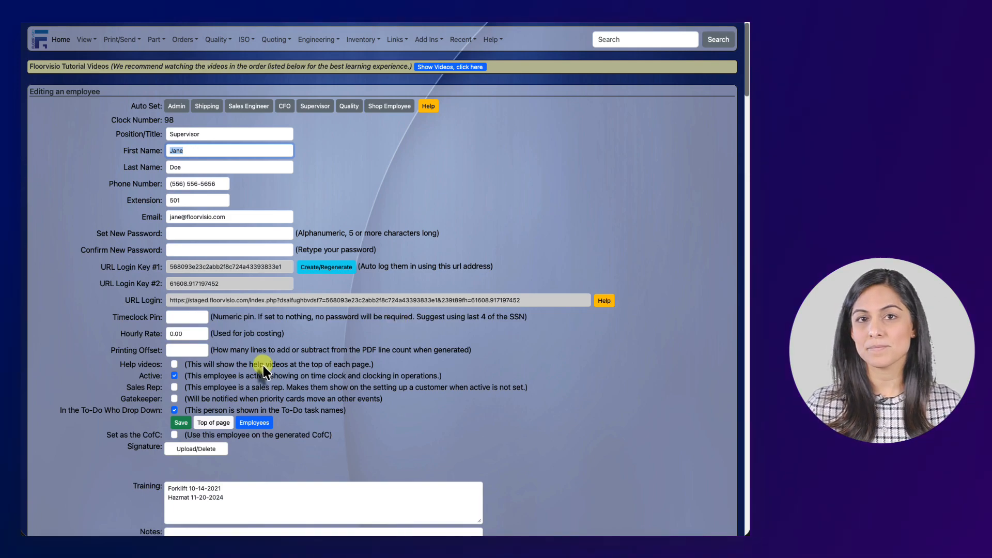
- From the home page, log in as the new Supervisor employee with their password
{"action": "left_click", "coordinate": [84, 40]}
{"action": "left_click", "coordinate": [123, 301]}
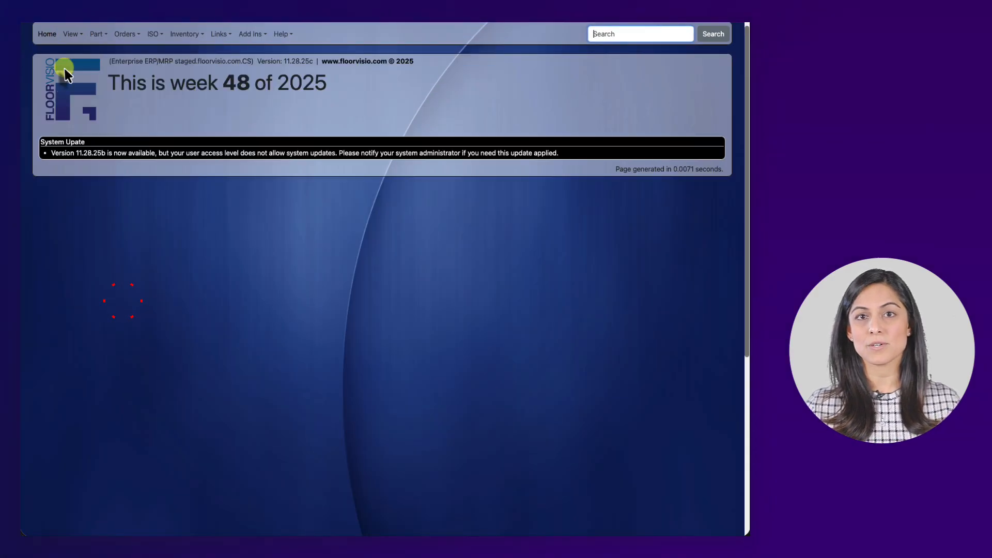
{"action": "left_click", "coordinate": [71, 34]}
{"action": "mouse_move", "coordinate": [88, 186]}
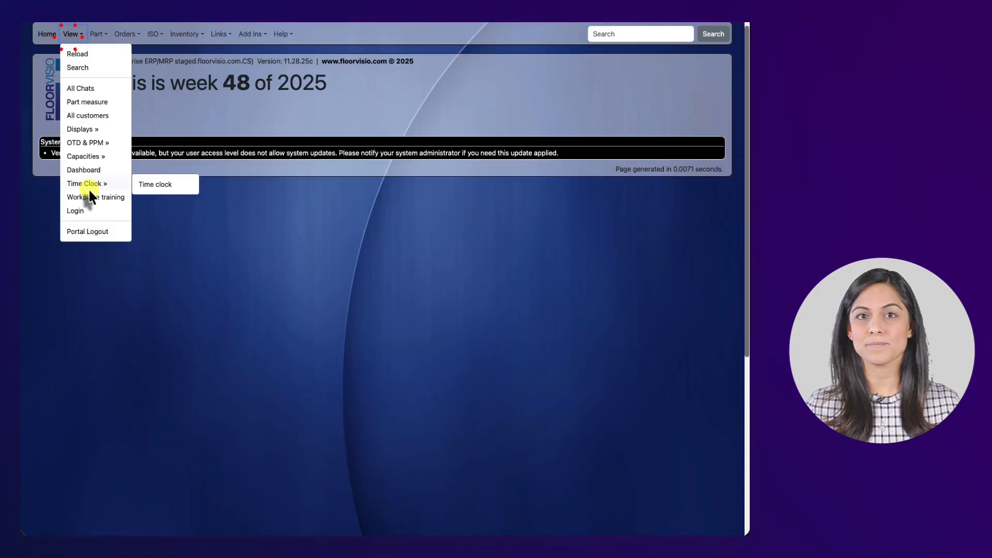
{"action": "left_click", "coordinate": [92, 209]}
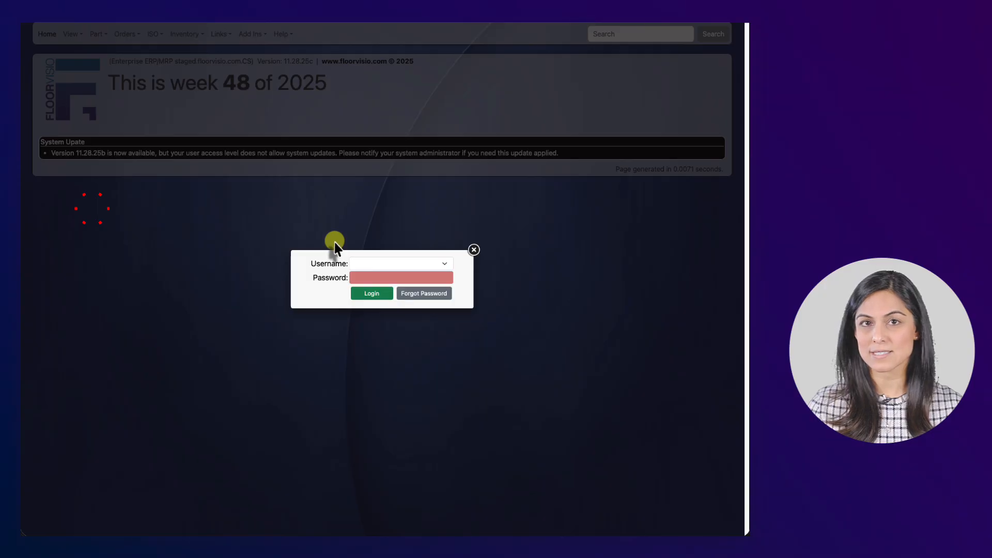
{"action": "left_click", "coordinate": [355, 265]}
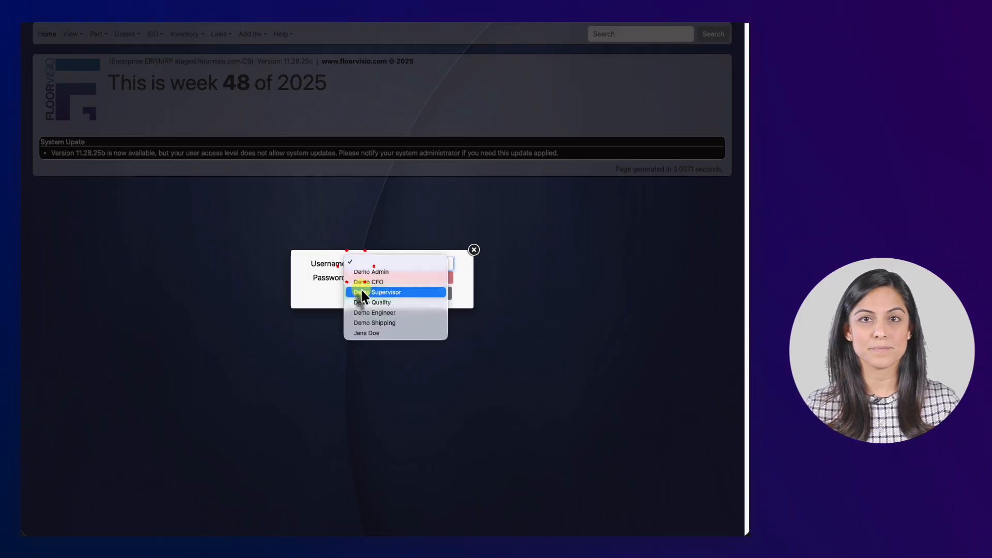
{"action": "left_click", "coordinate": [369, 331]}
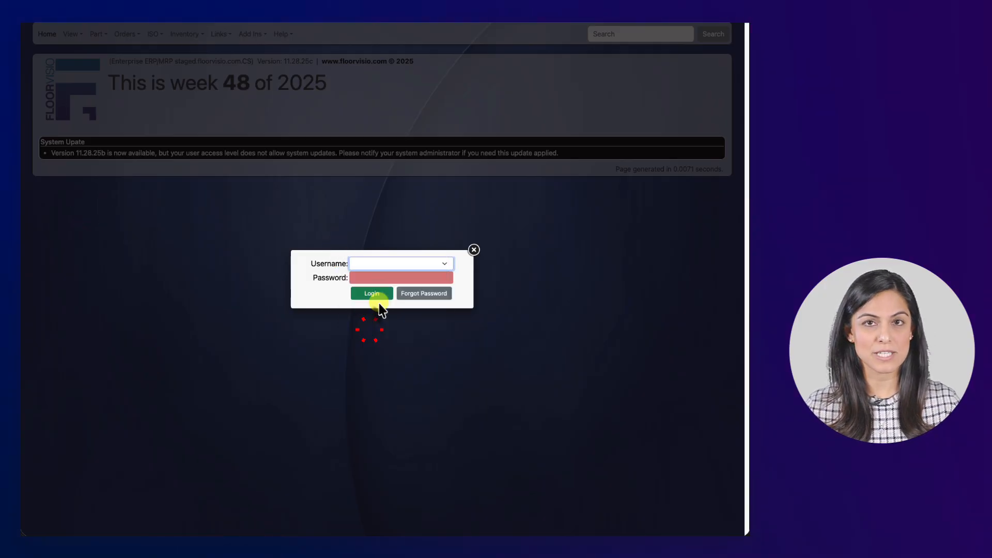
{"action": "left_click", "coordinate": [393, 279]}
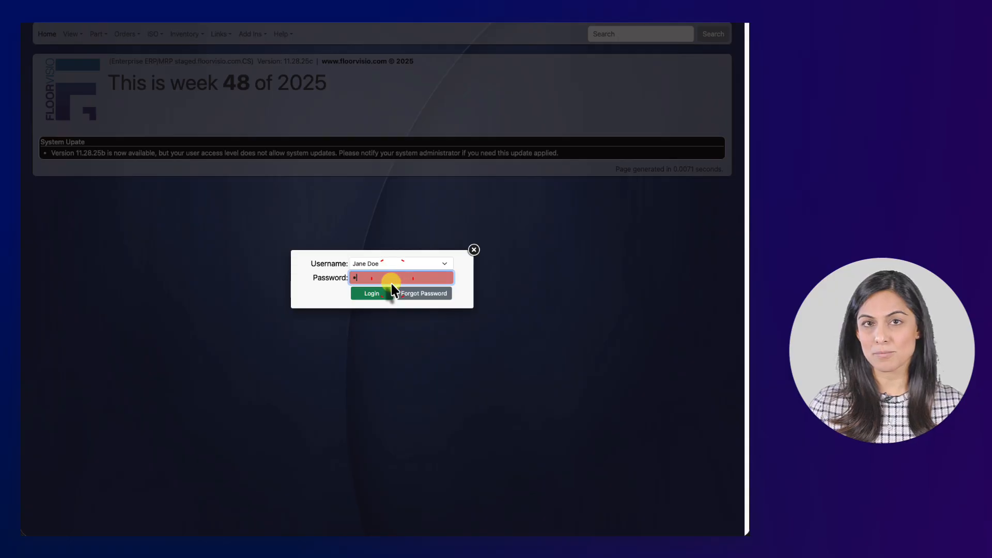
{"action": "type", "text": "•••••"}
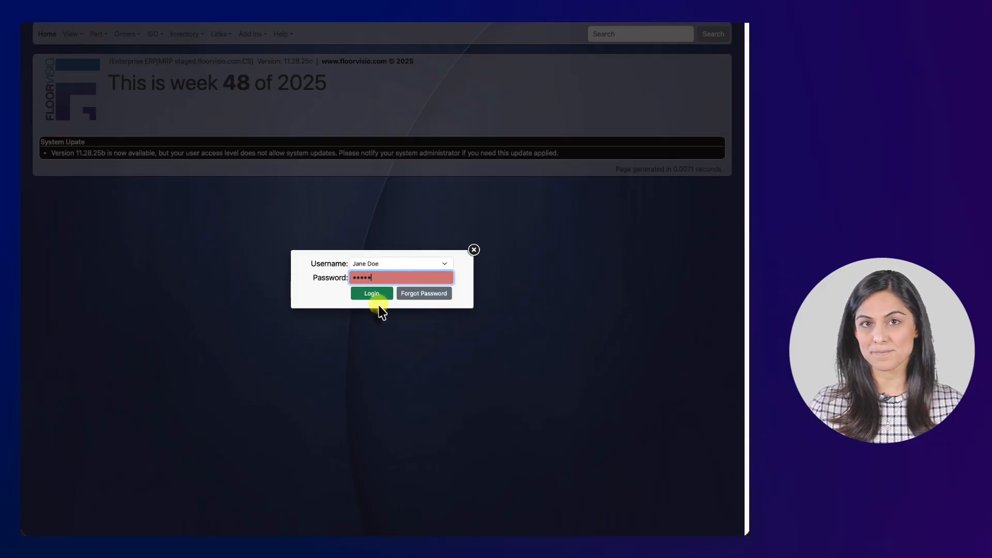
{"action": "left_click", "coordinate": [374, 297]}
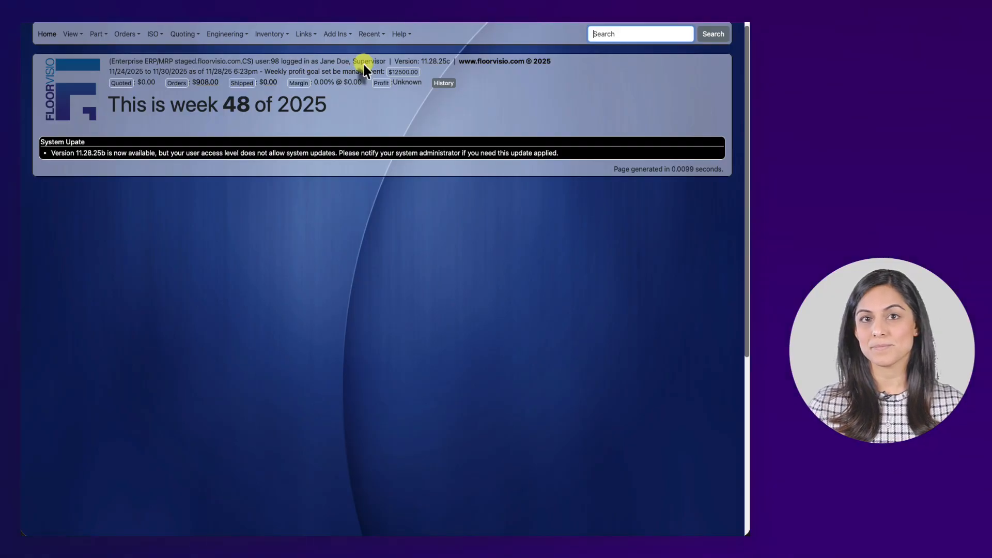
- Log the Supervisor out and sign back in with the admin account's password
{"action": "left_click", "coordinate": [77, 33]}
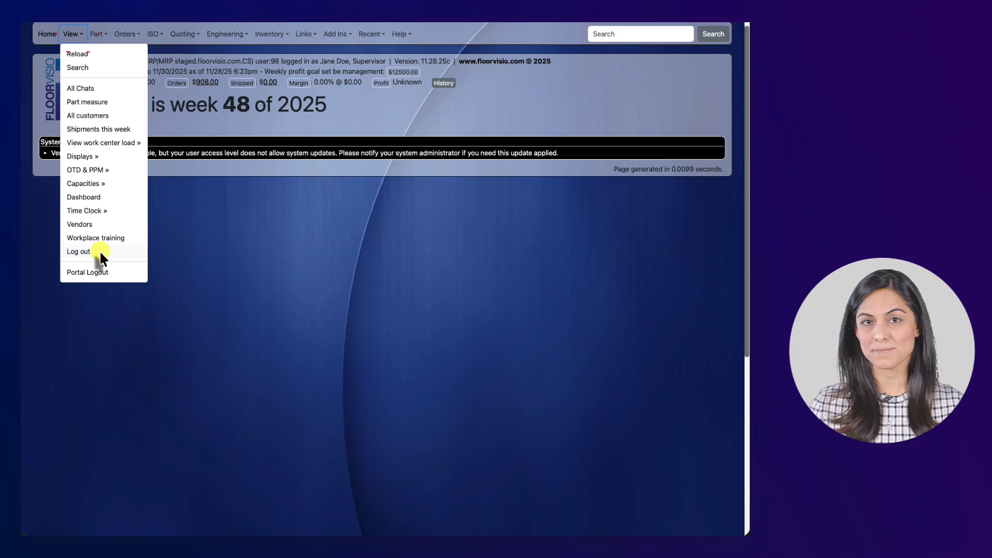
{"action": "left_click", "coordinate": [99, 250]}
{"action": "left_click", "coordinate": [80, 35]}
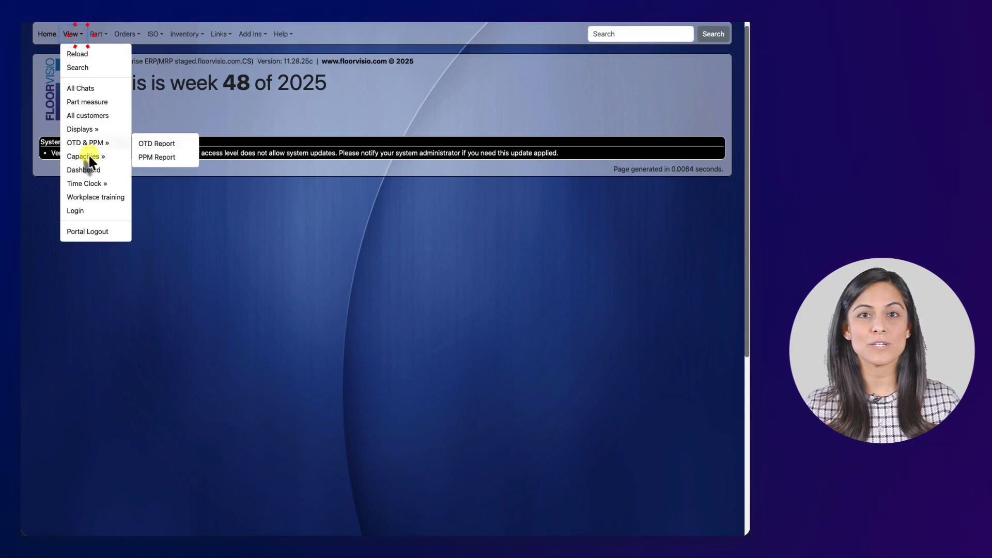
{"action": "left_click", "coordinate": [98, 209]}
{"action": "left_click", "coordinate": [385, 266]}
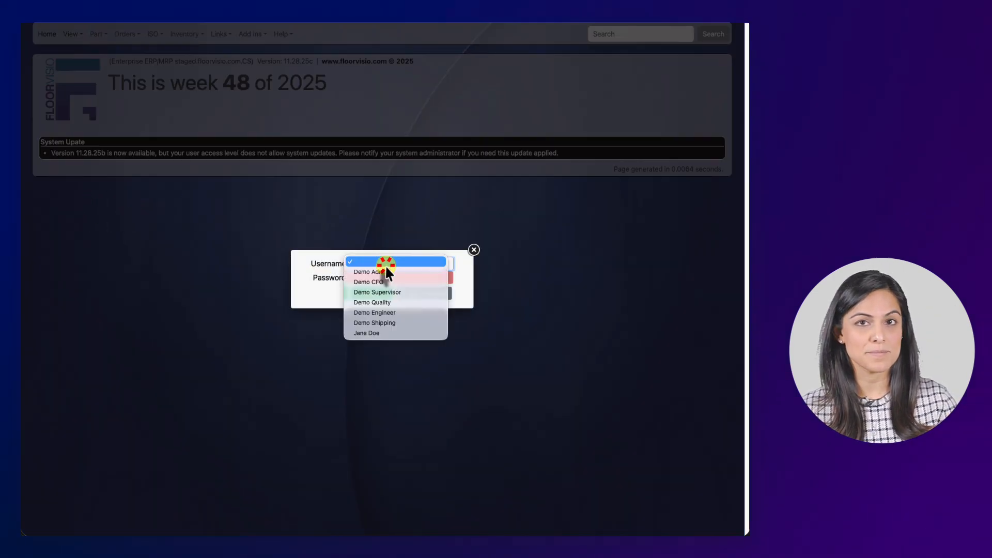
{"action": "left_click", "coordinate": [385, 271]}
{"action": "left_click", "coordinate": [386, 278]}
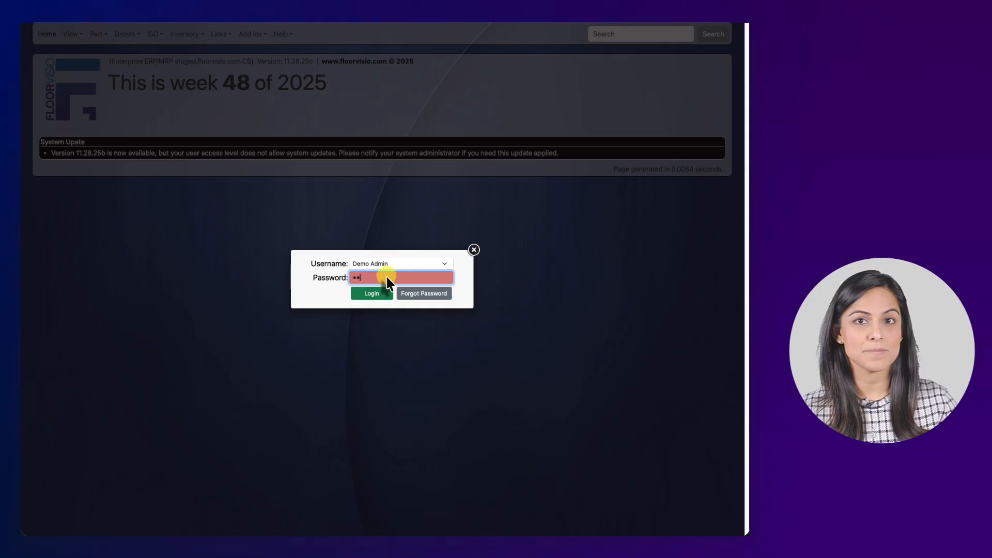
{"action": "key", "text": "Return"}
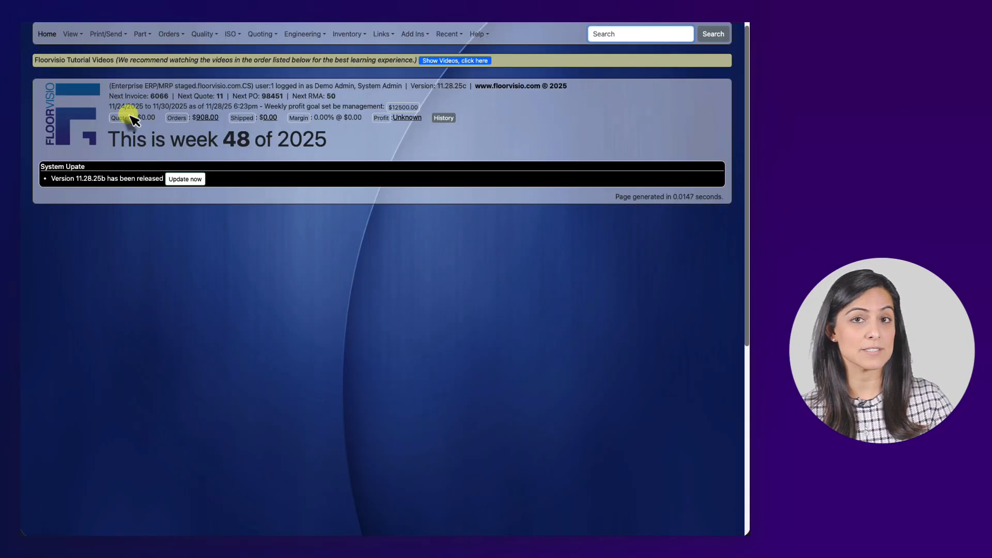
- Open the Supervisor employee's edit form in Employee settings and select the URL Login address
{"action": "left_click", "coordinate": [74, 36]}
{"action": "mouse_move", "coordinate": [118, 279]}
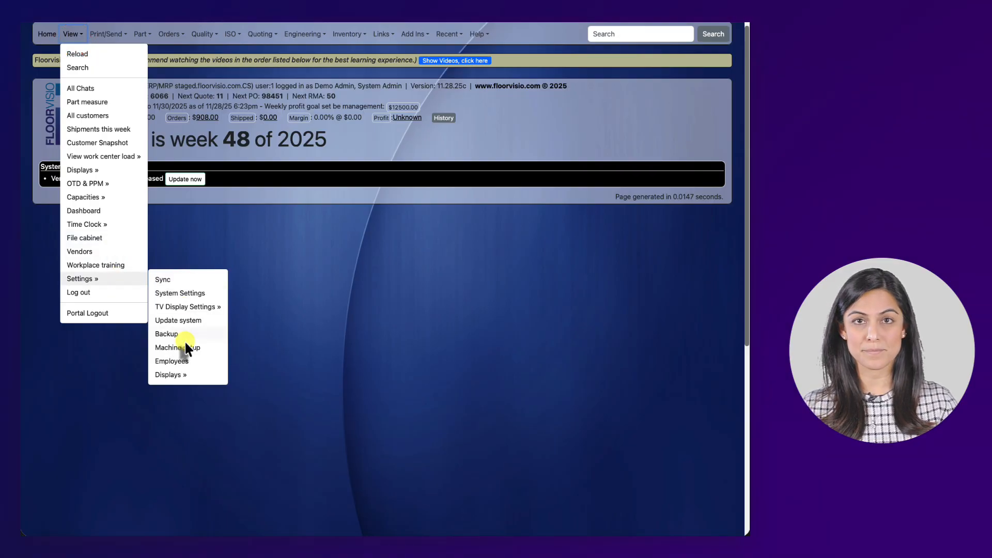
{"action": "left_click", "coordinate": [184, 360]}
{"action": "left_click", "coordinate": [428, 95]}
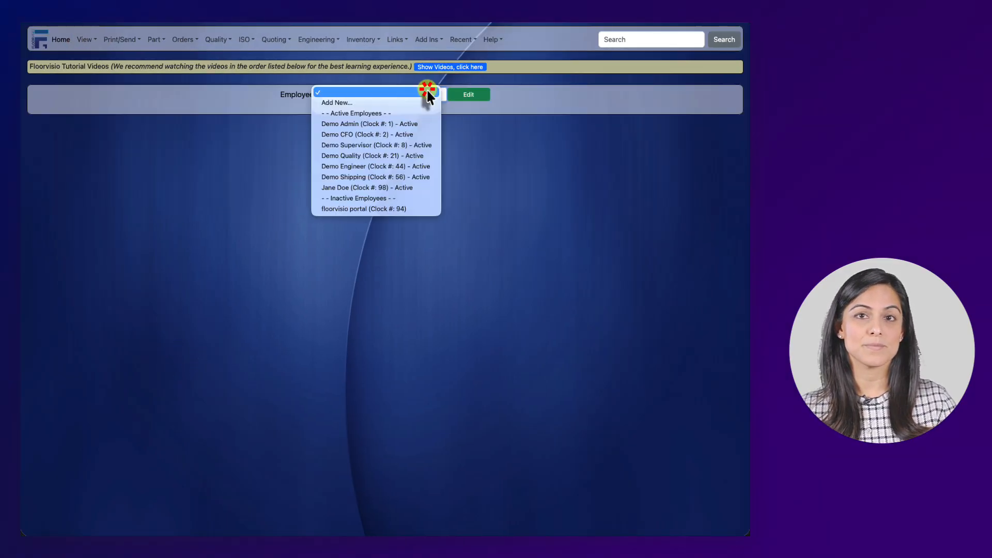
{"action": "left_click", "coordinate": [365, 188]}
{"action": "left_click", "coordinate": [465, 96]}
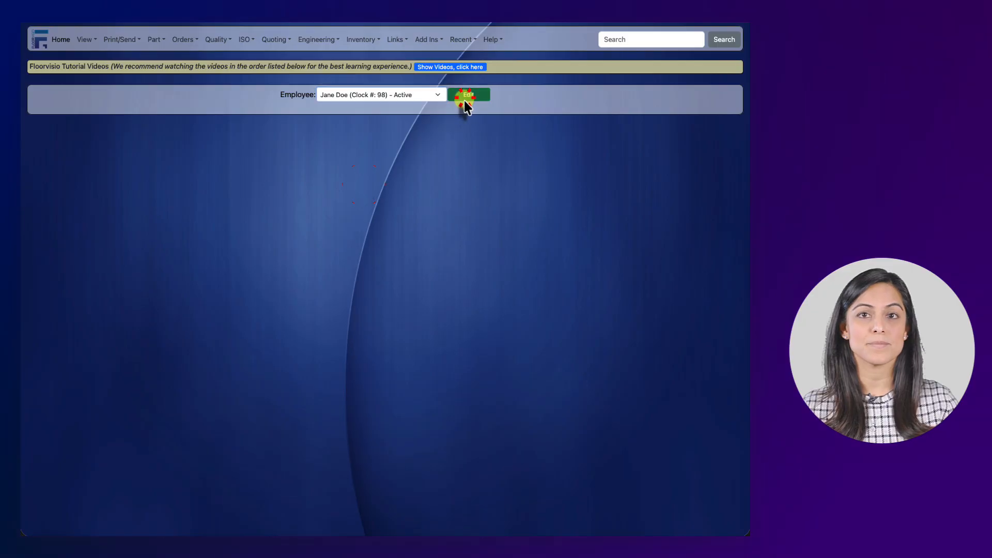
{"action": "left_click_drag", "start_coordinate": [515, 303], "coordinate": [168, 303]}
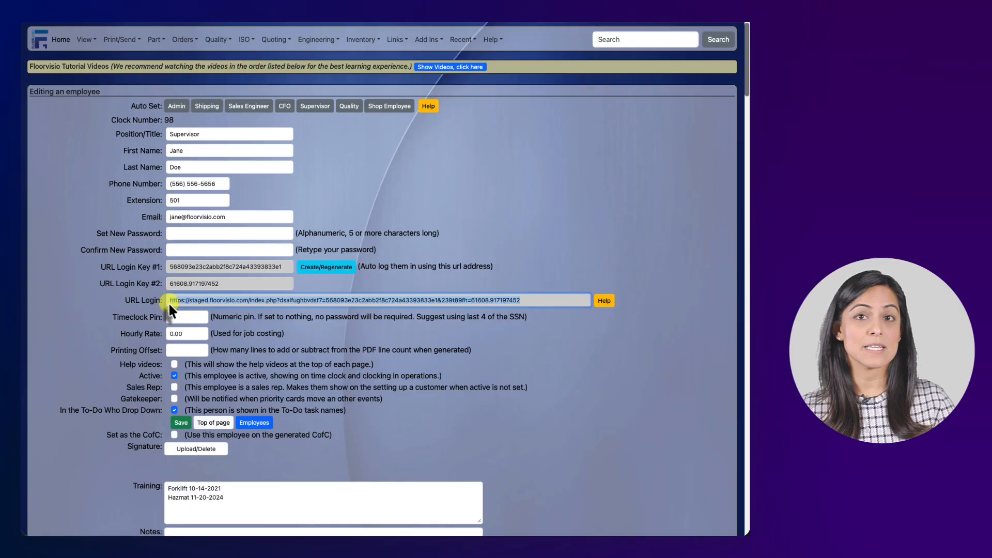
- Log out of the admin account and sign in as the Supervisor through the URL login link
{"action": "left_click", "coordinate": [85, 39]}
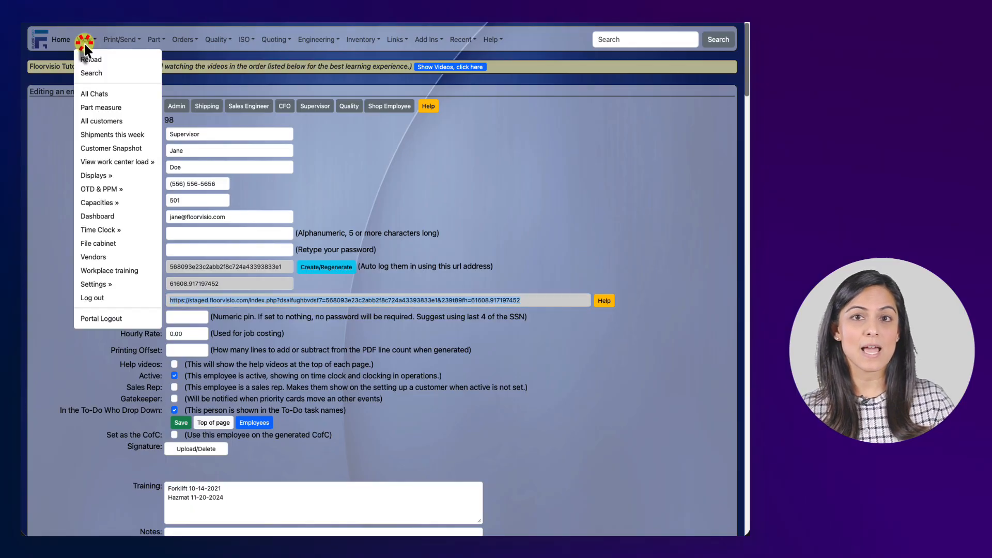
{"action": "left_click", "coordinate": [107, 299]}
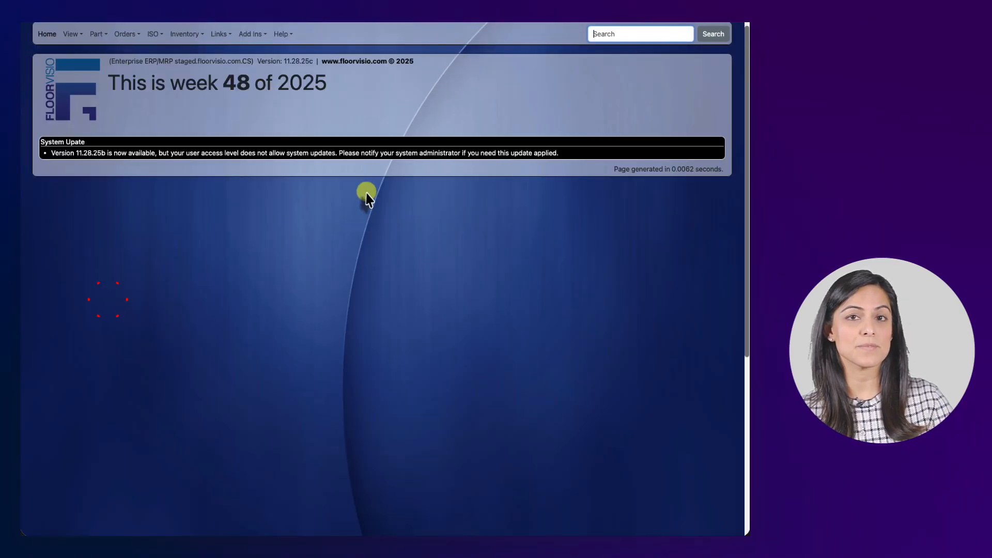
{"action": "left_click", "coordinate": [414, 12]}
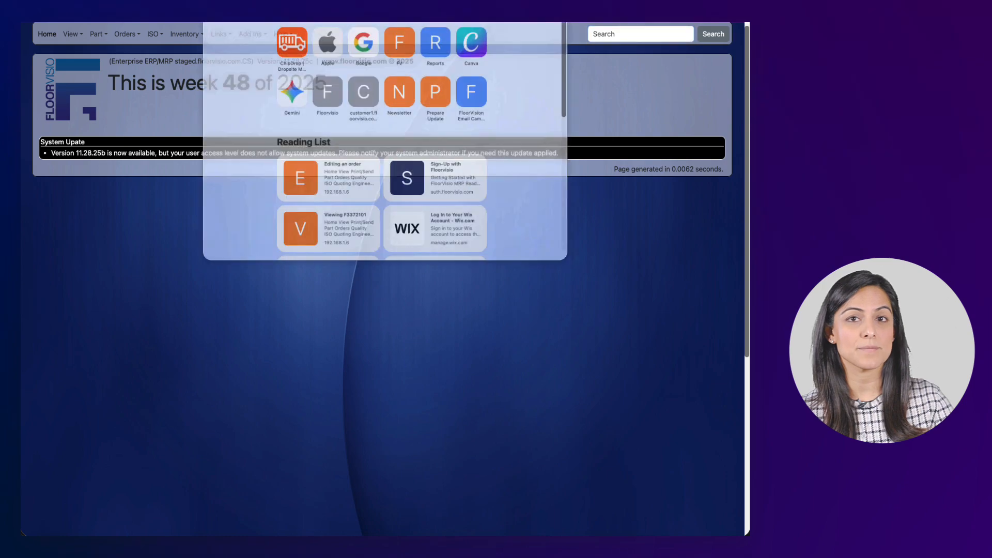
{"action": "key", "text": "Escape"}
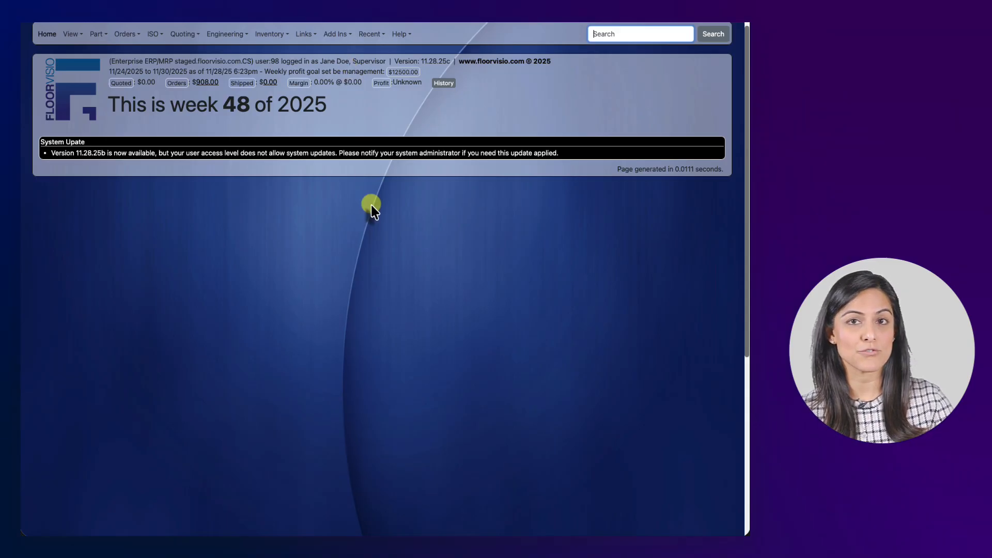
- Log the Supervisor out and log back in with the admin account's password
{"action": "left_click", "coordinate": [83, 34]}
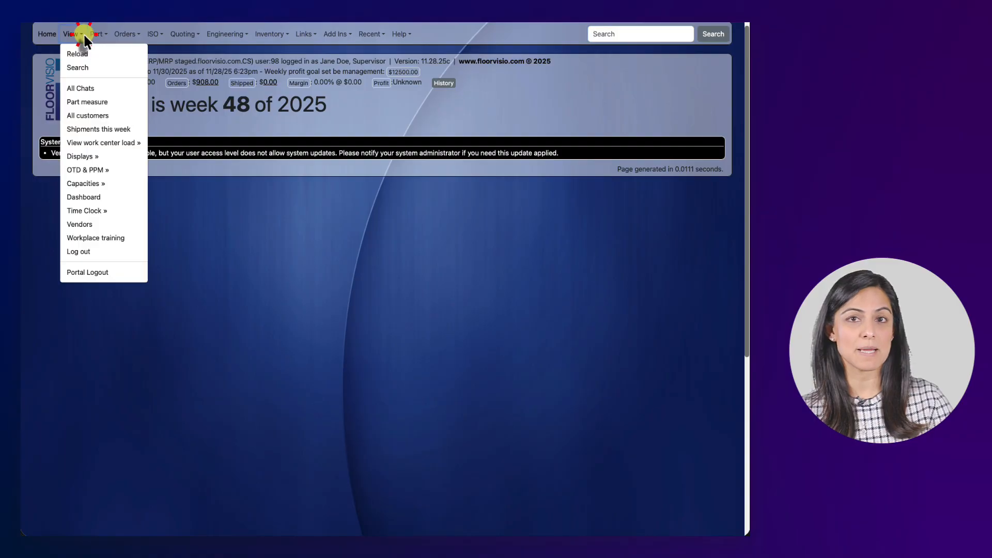
{"action": "left_click", "coordinate": [104, 251]}
{"action": "left_click", "coordinate": [355, 263]}
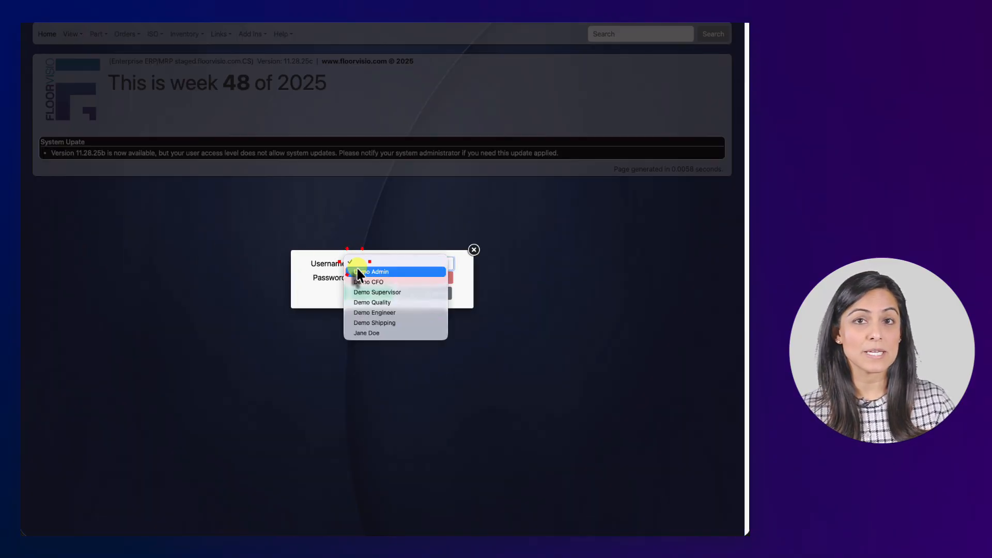
{"action": "left_click", "coordinate": [358, 272]}
{"action": "left_click", "coordinate": [361, 277]}
{"action": "type", "text": "••"}
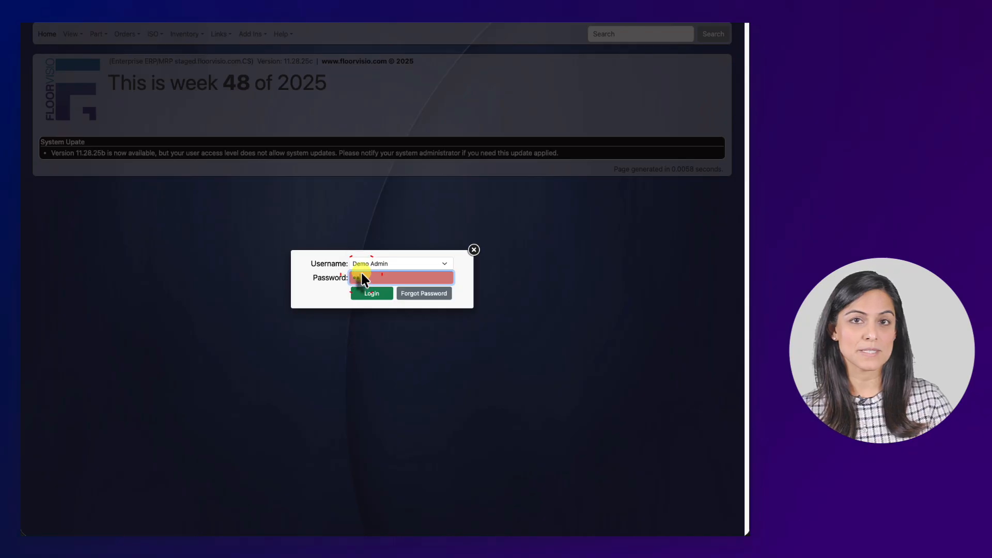
{"action": "left_click", "coordinate": [371, 293]}
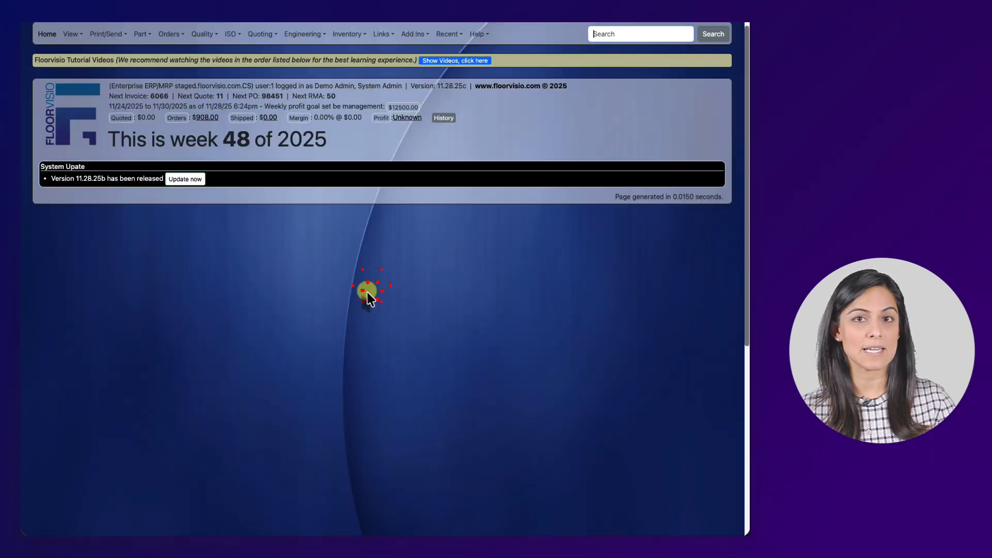